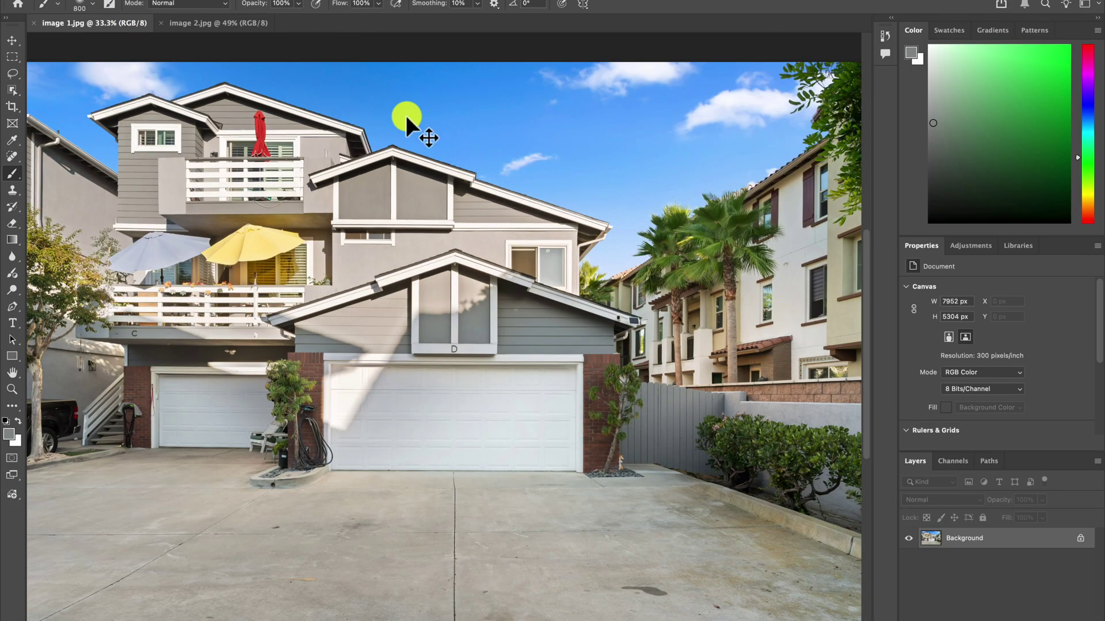
Select the entire house photo with the Rectangular Marquee tool.
scroll(407, 116, "down", 1)
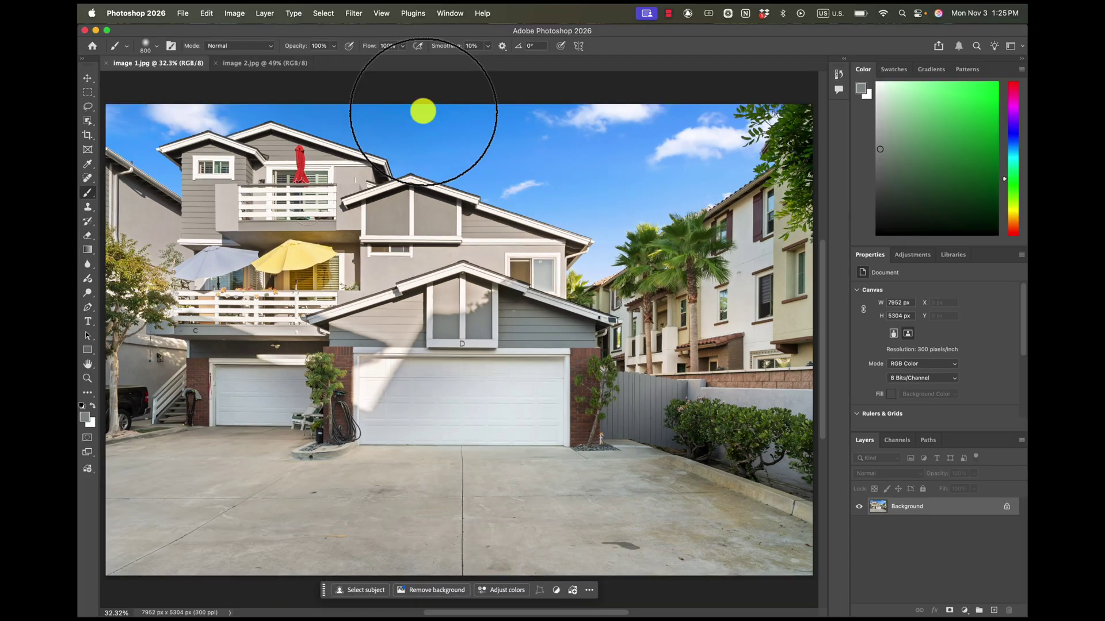
left_click(89, 93)
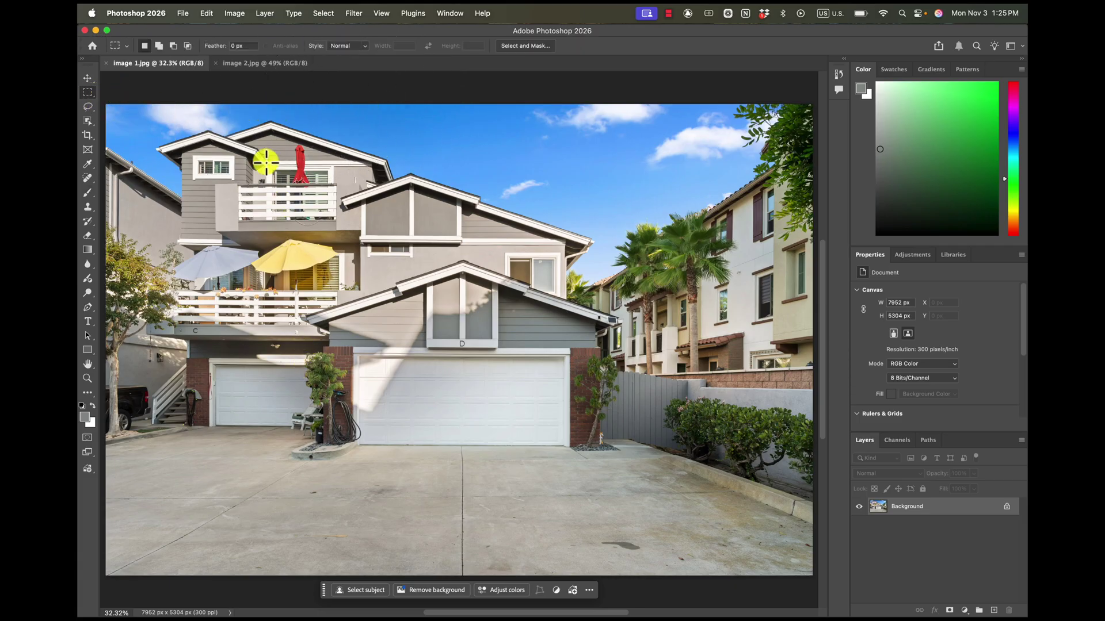
left_click_drag(106, 94, 602, 577)
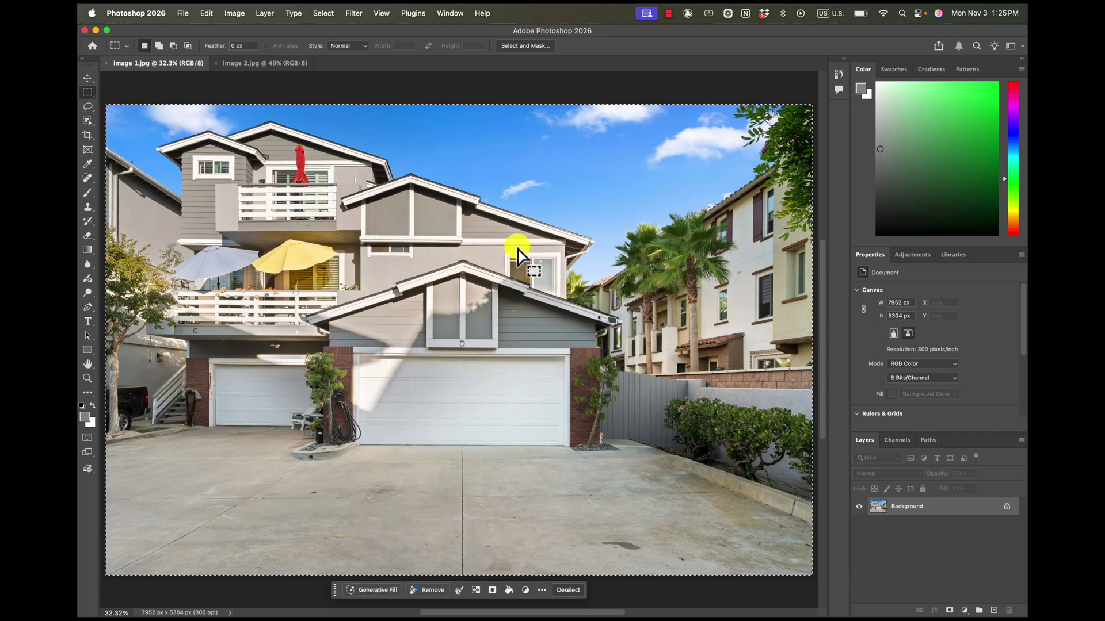
Start a Generative Fill on the selection with Gemini 2.5 as the model.
left_click(453, 16)
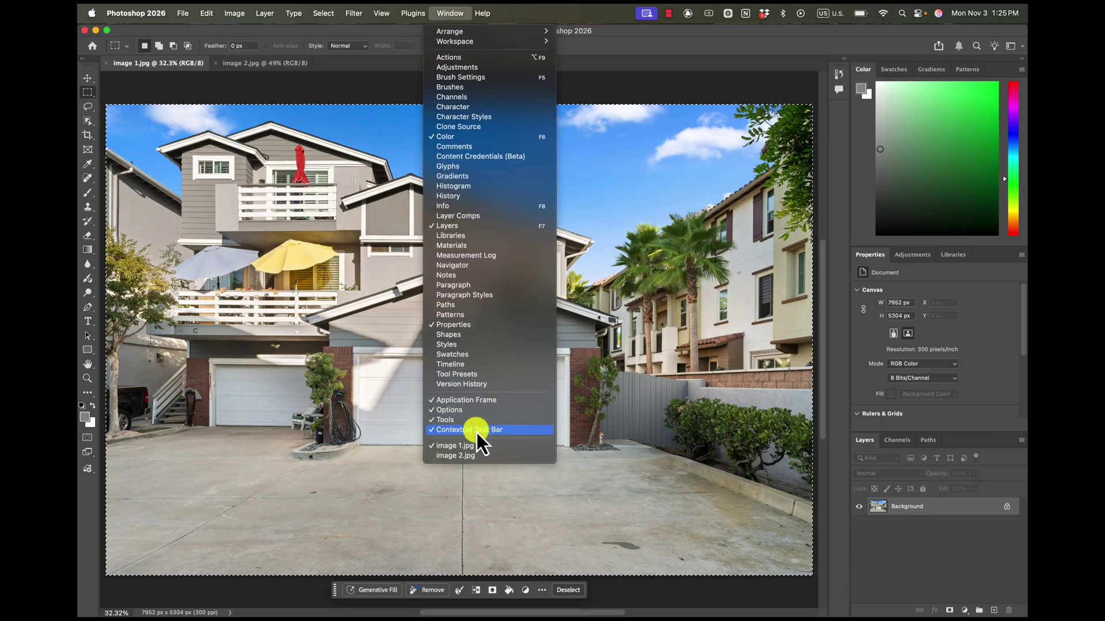
left_click(440, 17)
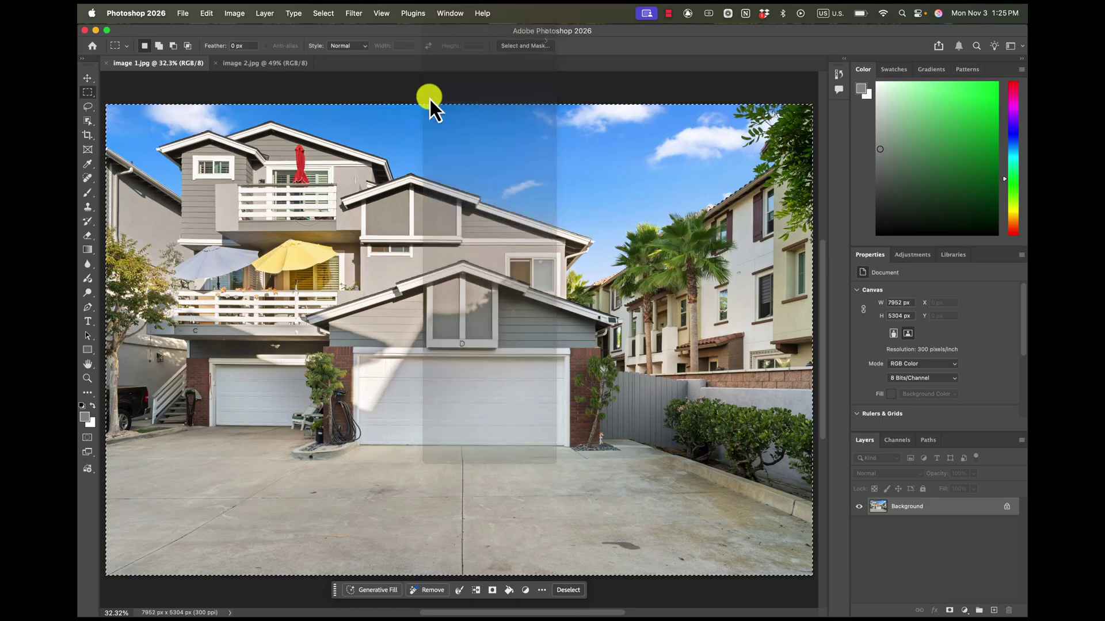
left_click(366, 588)
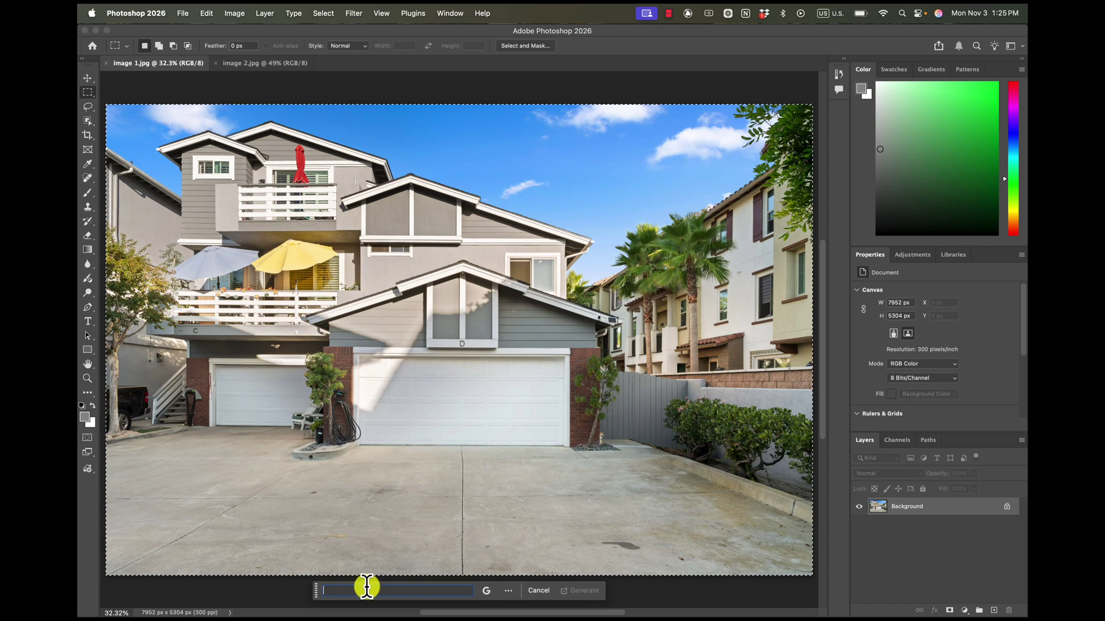
left_click(488, 592)
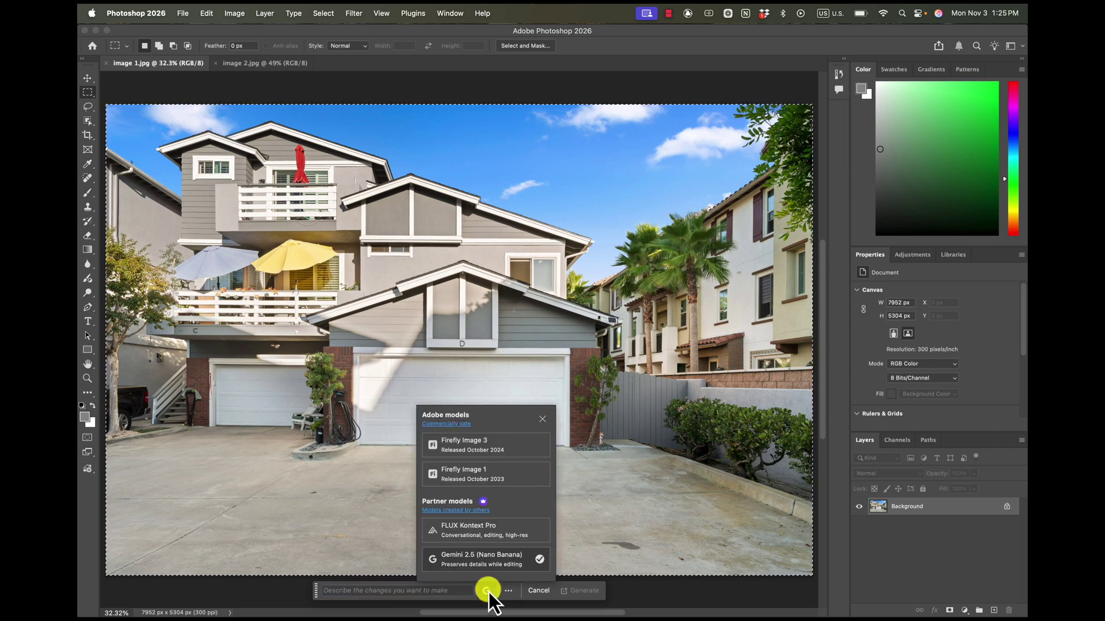
left_click(464, 558)
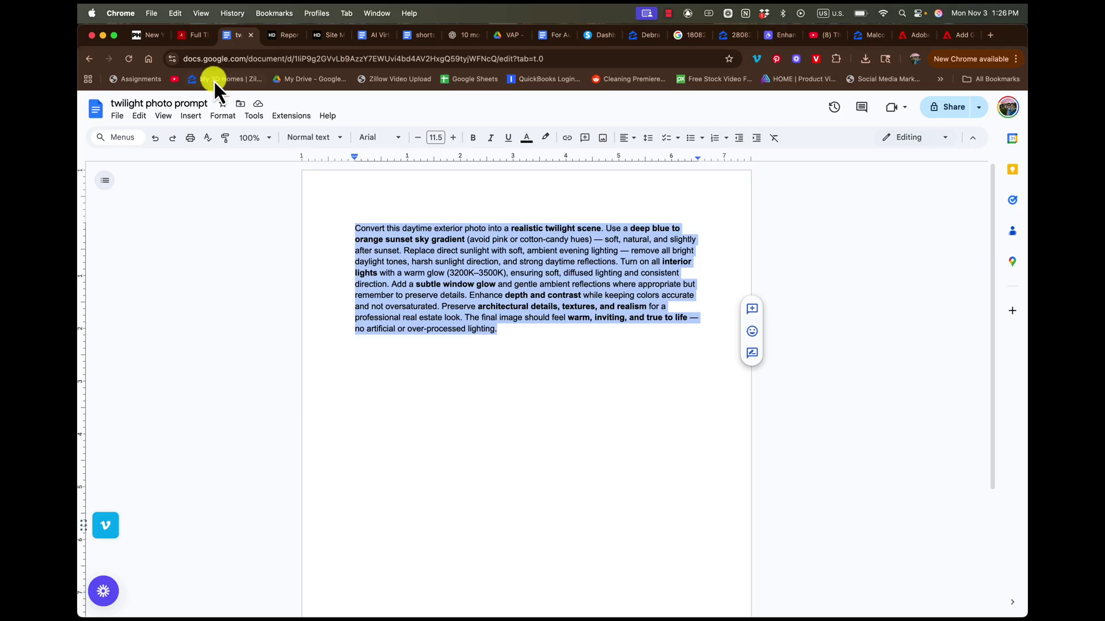
Minimize Chrome to bring Photoshop back to the front.
left_click(103, 37)
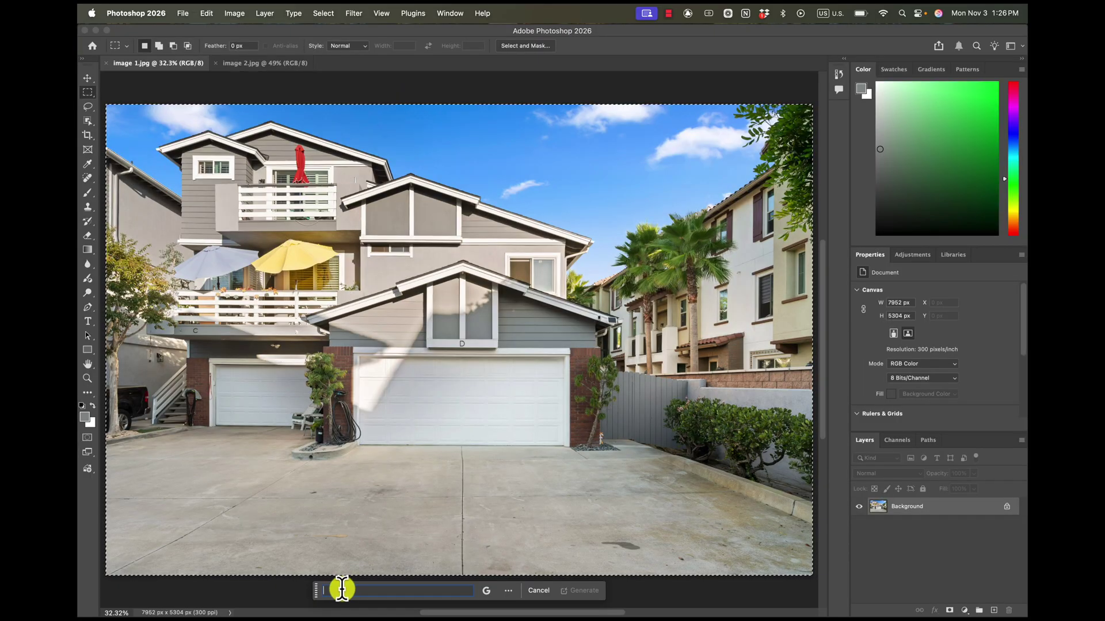
Generate a twilight layer from the pasted prompt, compare before and after, then delete it.
key("super+v")
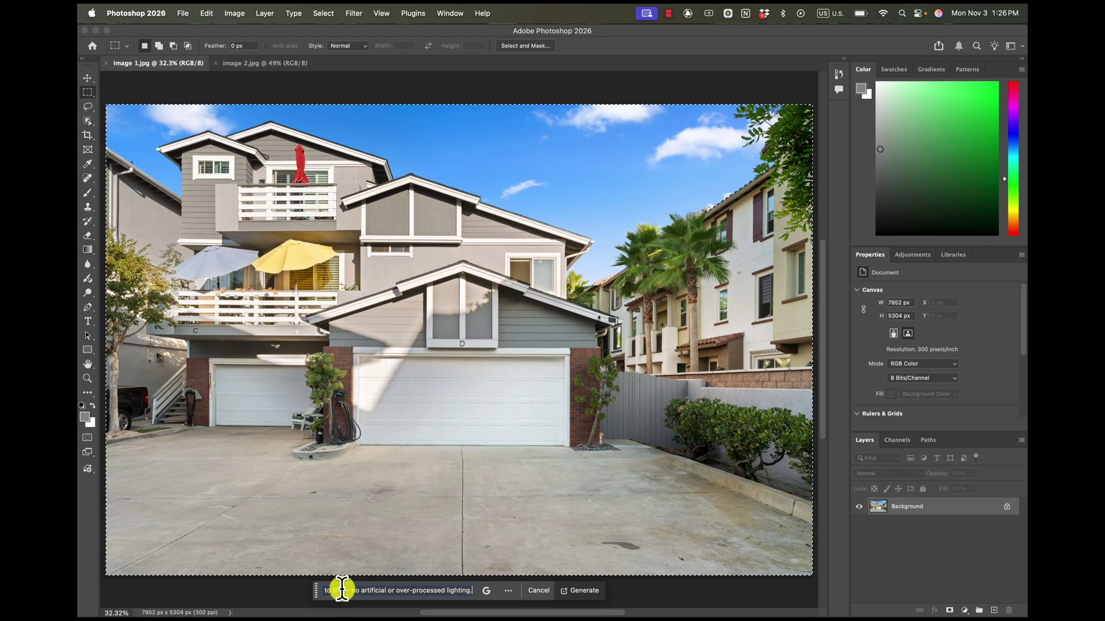
left_click(576, 593)
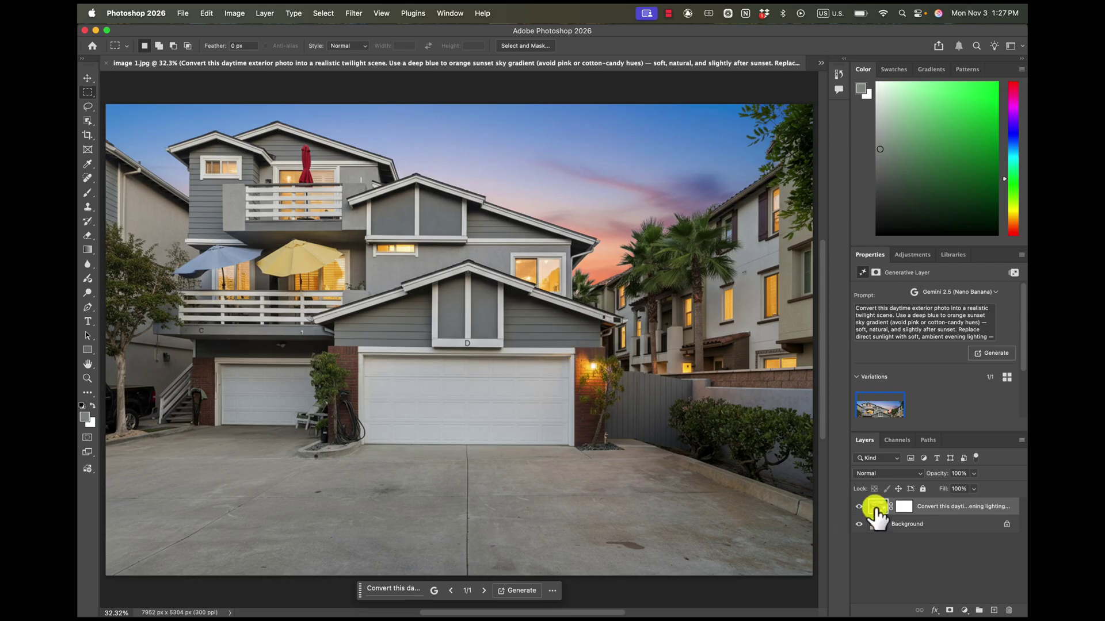
left_click(860, 507)
left_click(859, 507)
left_click(860, 507)
left_click(860, 507)
key("BackSpace")
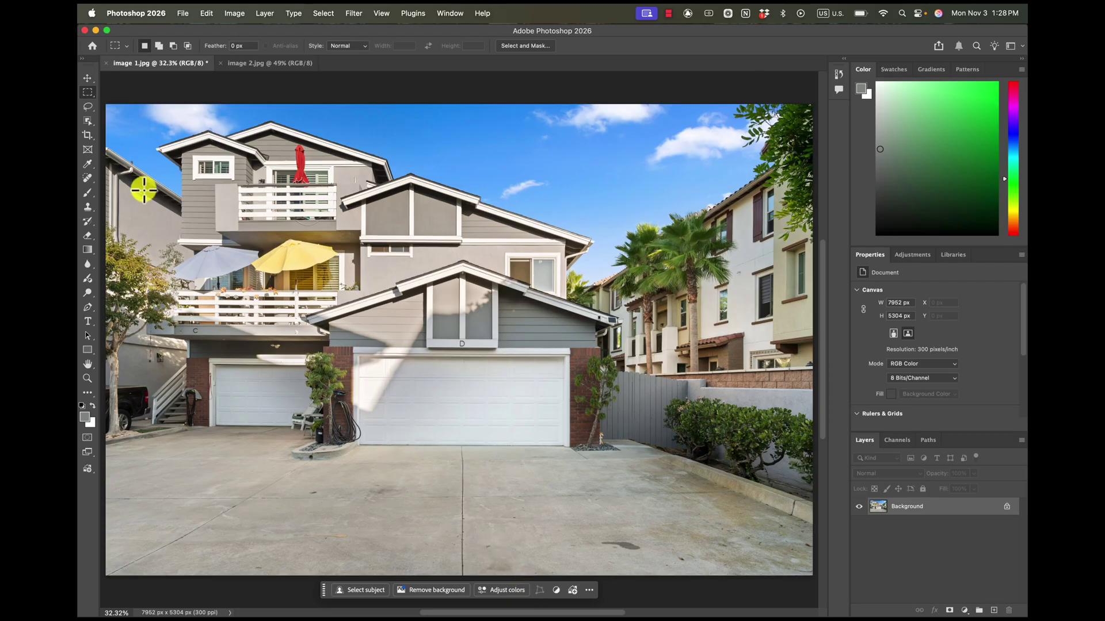
Reselect the whole photo and regenerate the twilight layer from the pasted prompt, comparing with the original.
left_click_drag(107, 106, 753, 570)
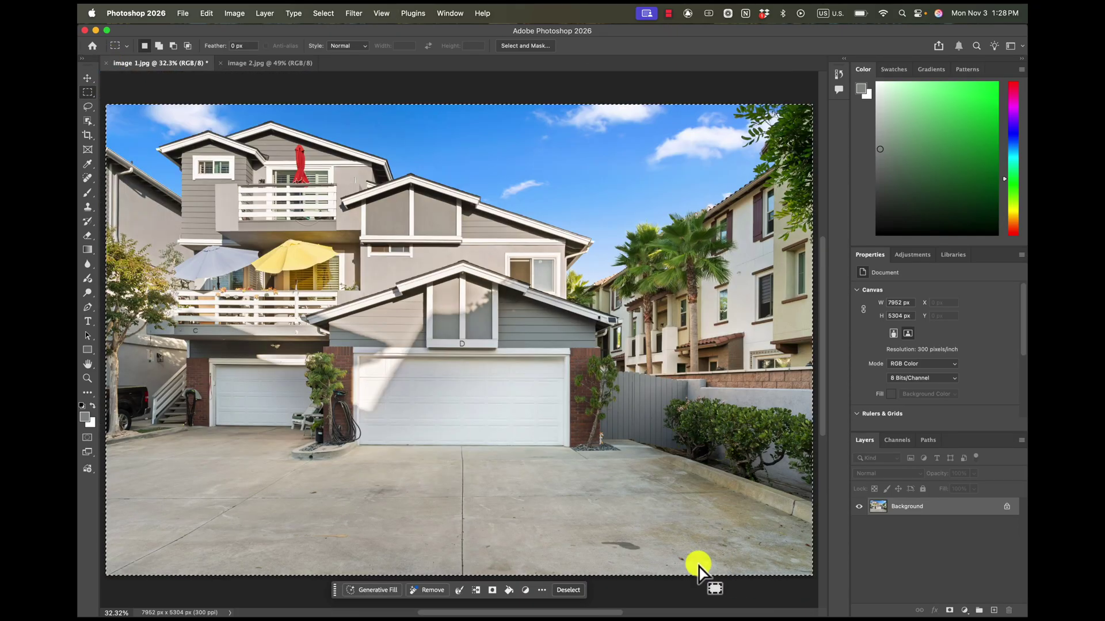
left_click(379, 590)
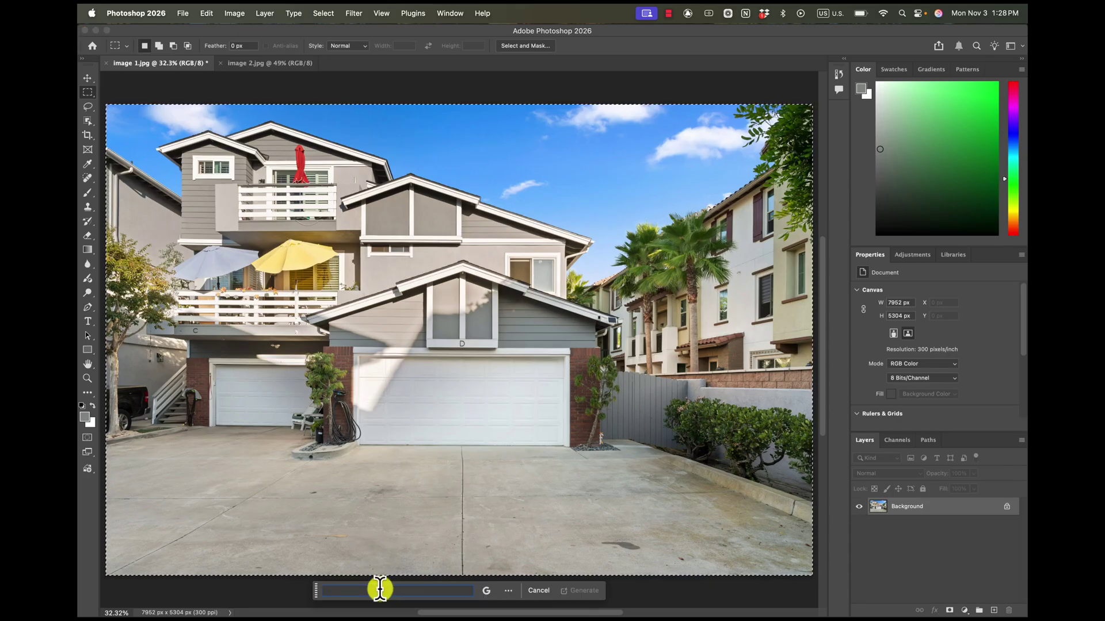
key("super+v")
left_click(572, 591)
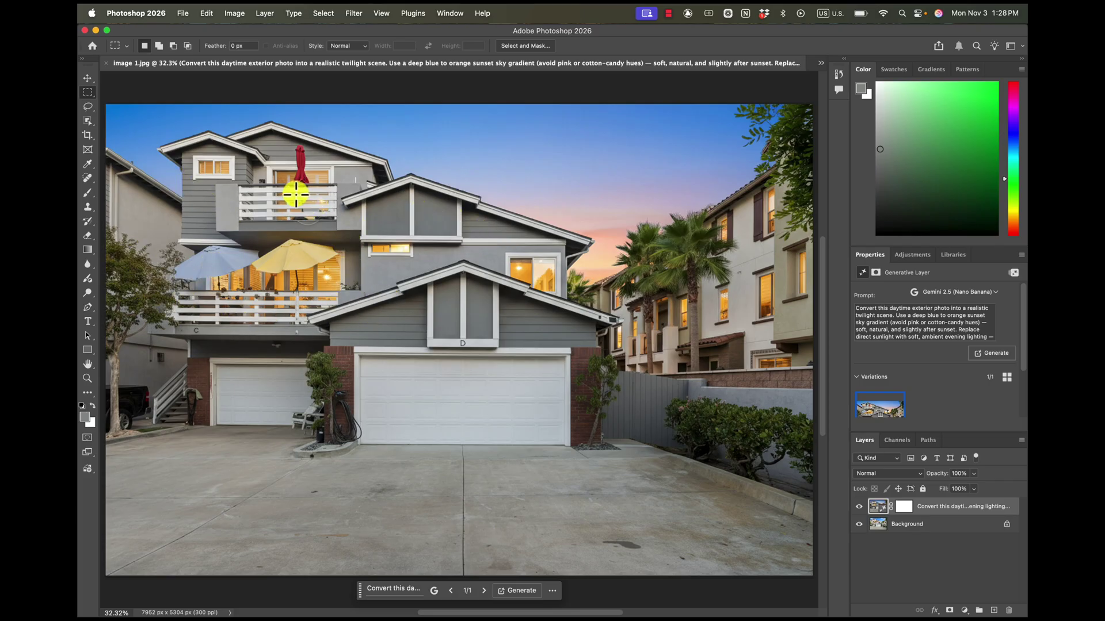
left_click(859, 507)
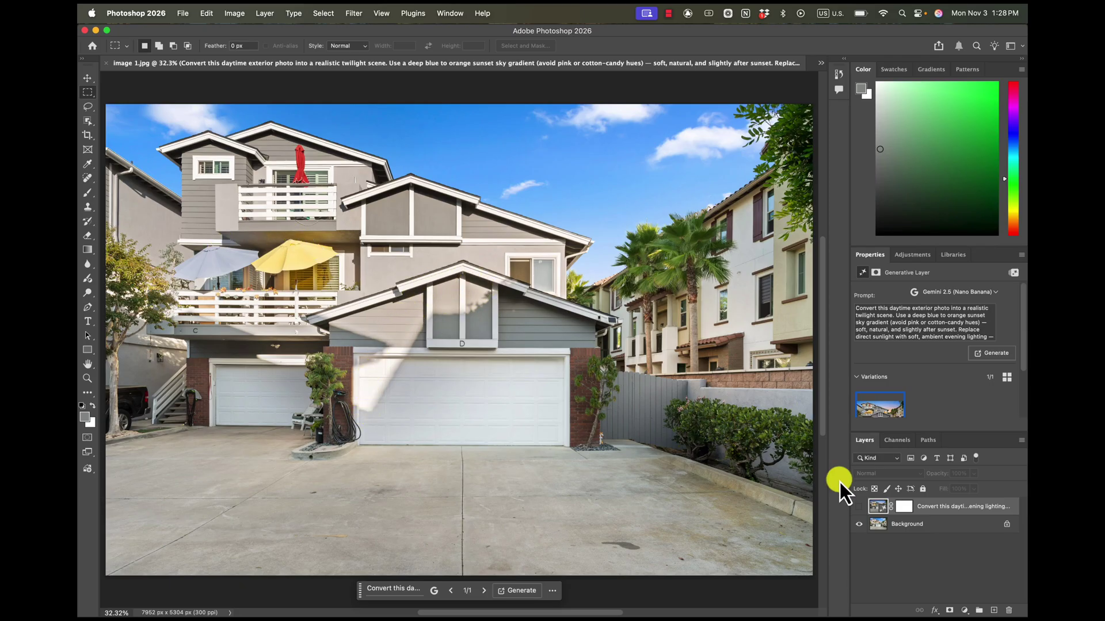
left_click(859, 506)
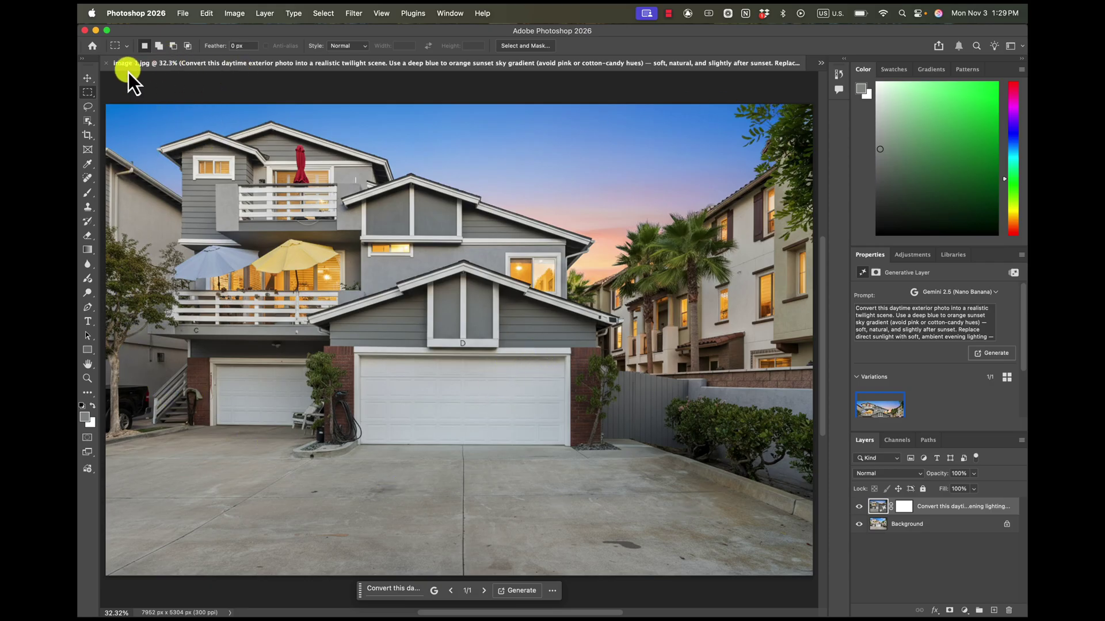
On image 2.jpg, generate a twilight layer from the prompt, compare it, then delete it.
left_click(821, 63)
left_click(794, 75)
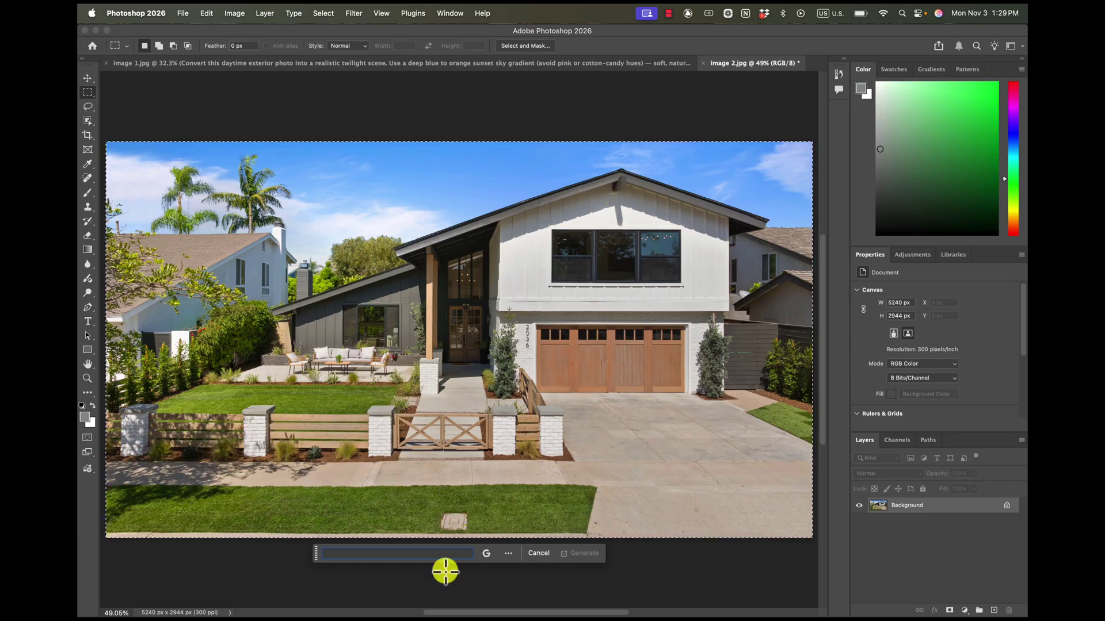
key("super+v")
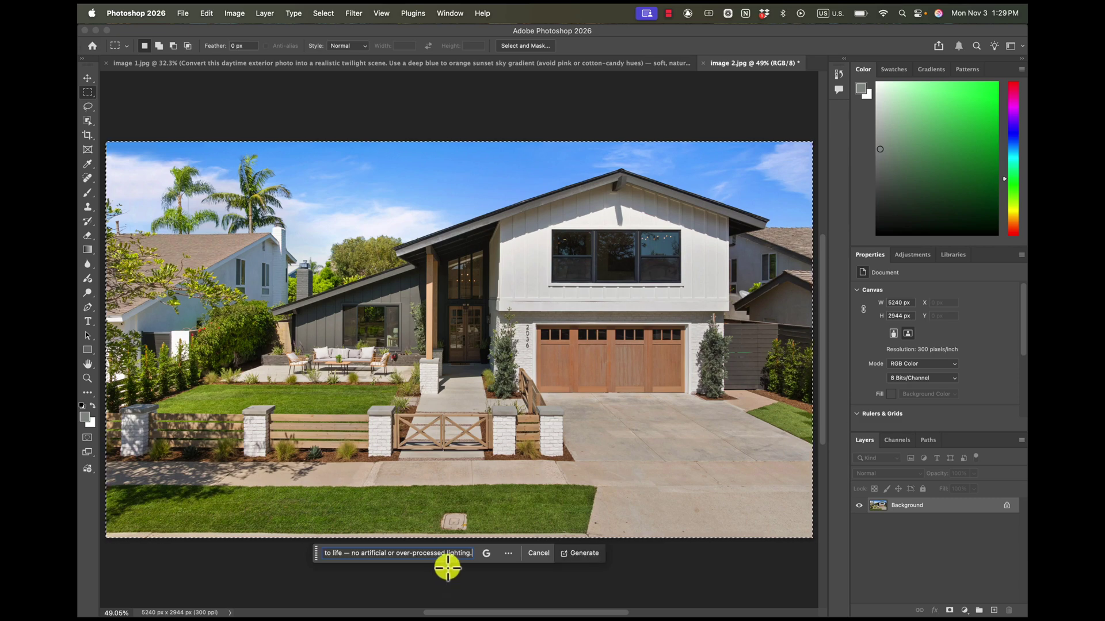
left_click(575, 556)
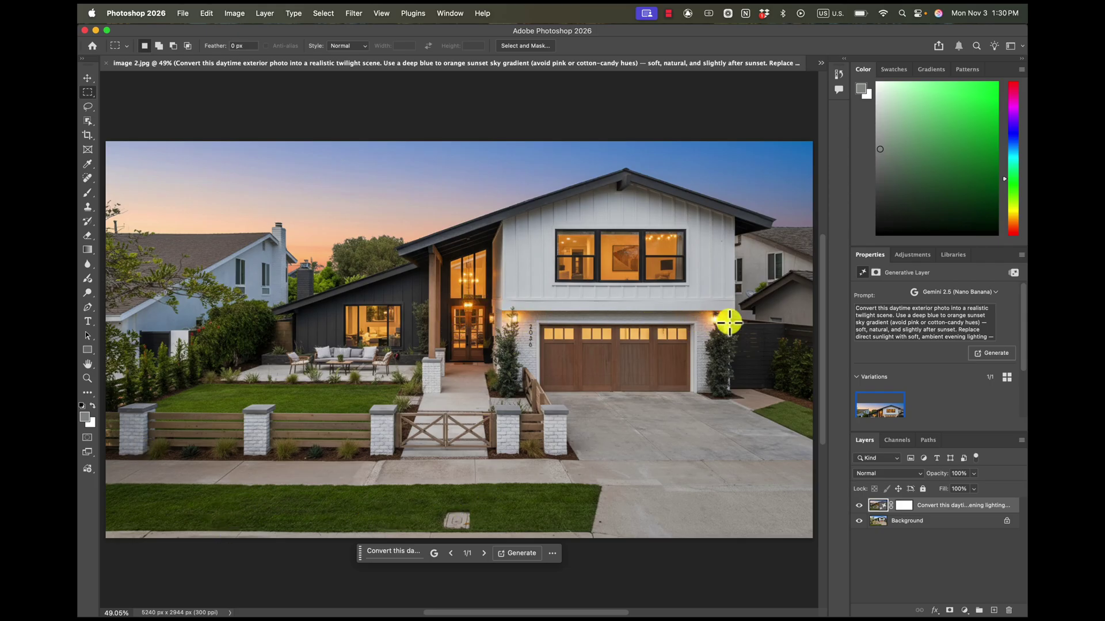
left_click(858, 505)
left_click(859, 506)
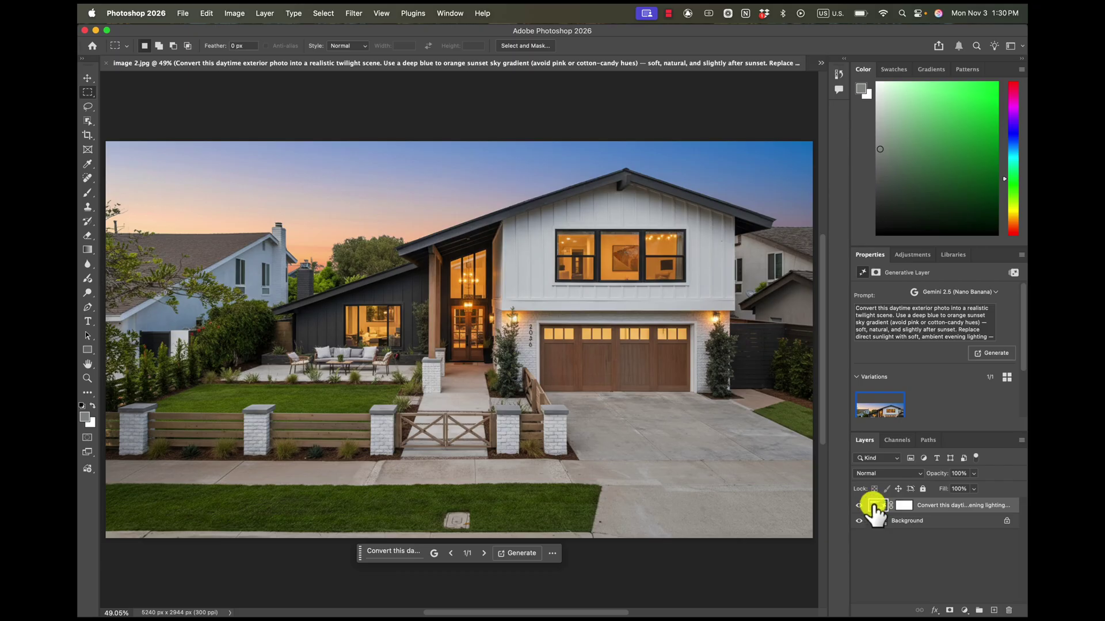
key("Delete")
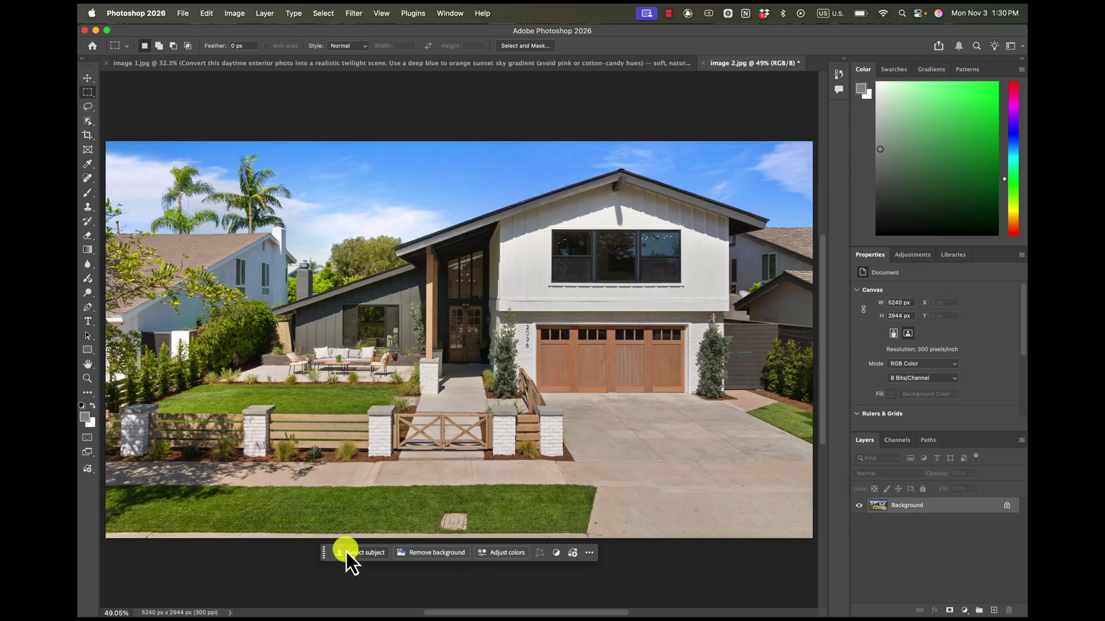
Regenerate the twilight fill on the whole of image 2.jpg and stamp visible layers into Layer 1.
key("cmd+a")
left_click(371, 554)
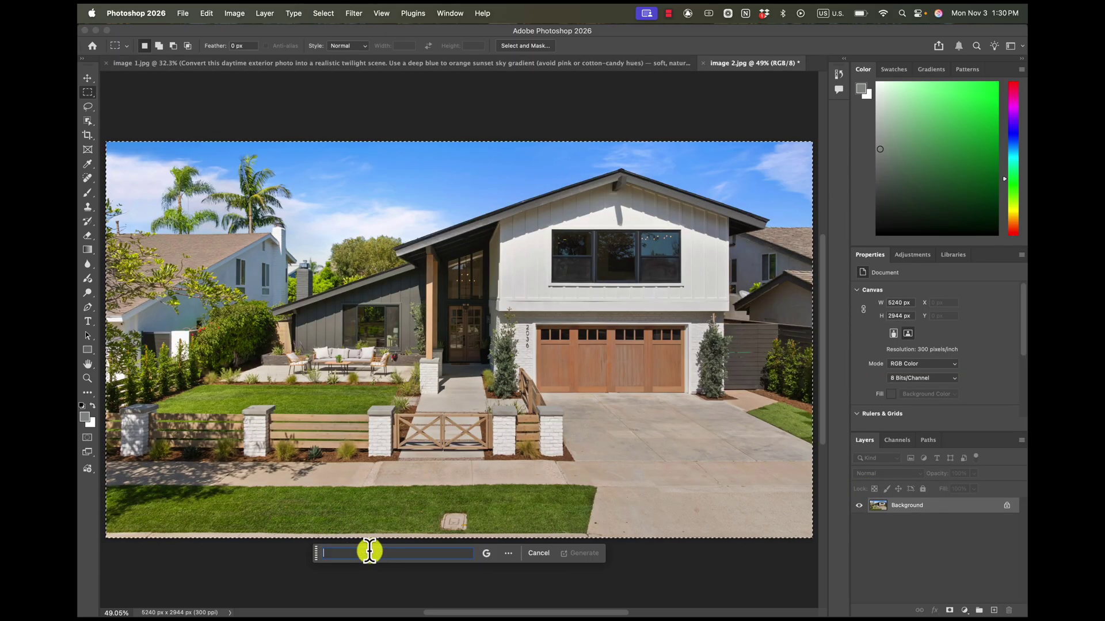
key("super+v")
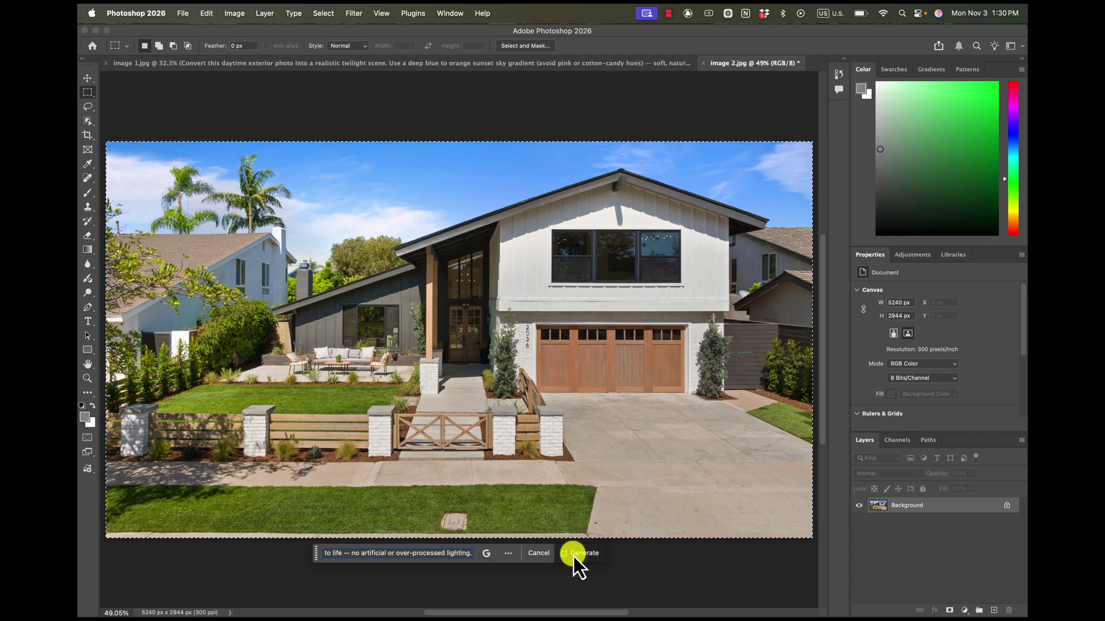
left_click(581, 554)
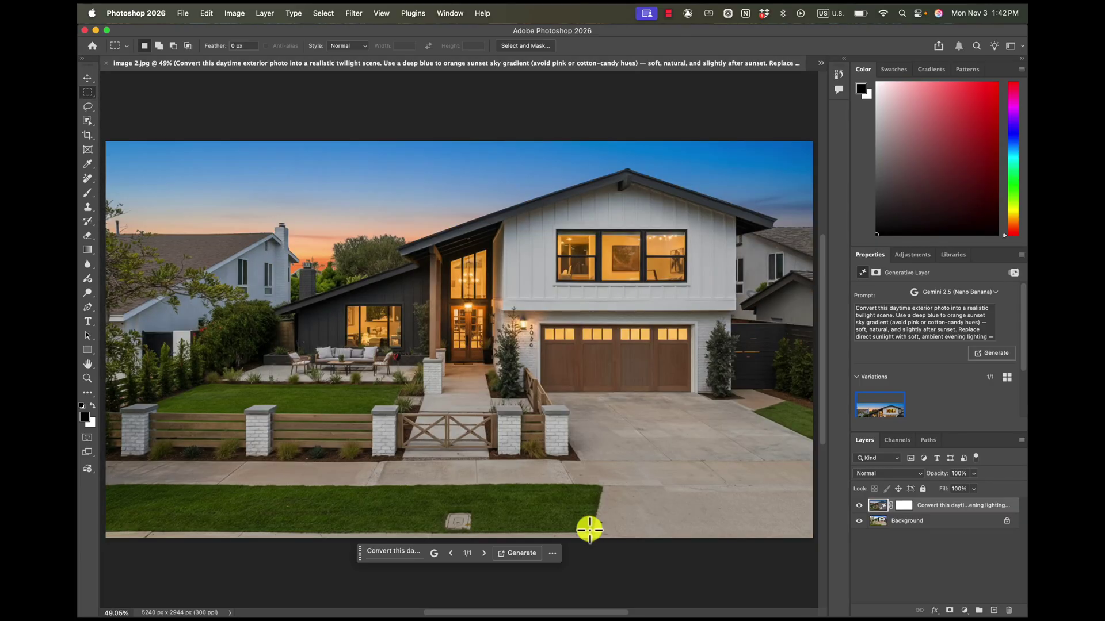
scroll(365, 301, "up", 5)
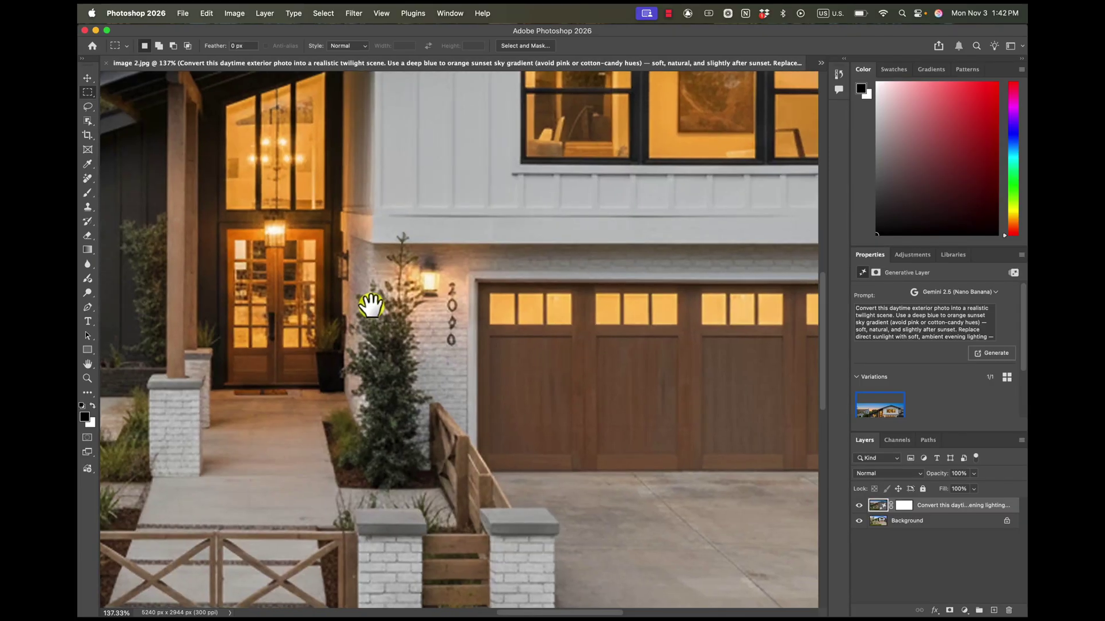
scroll(383, 301, "down", 3)
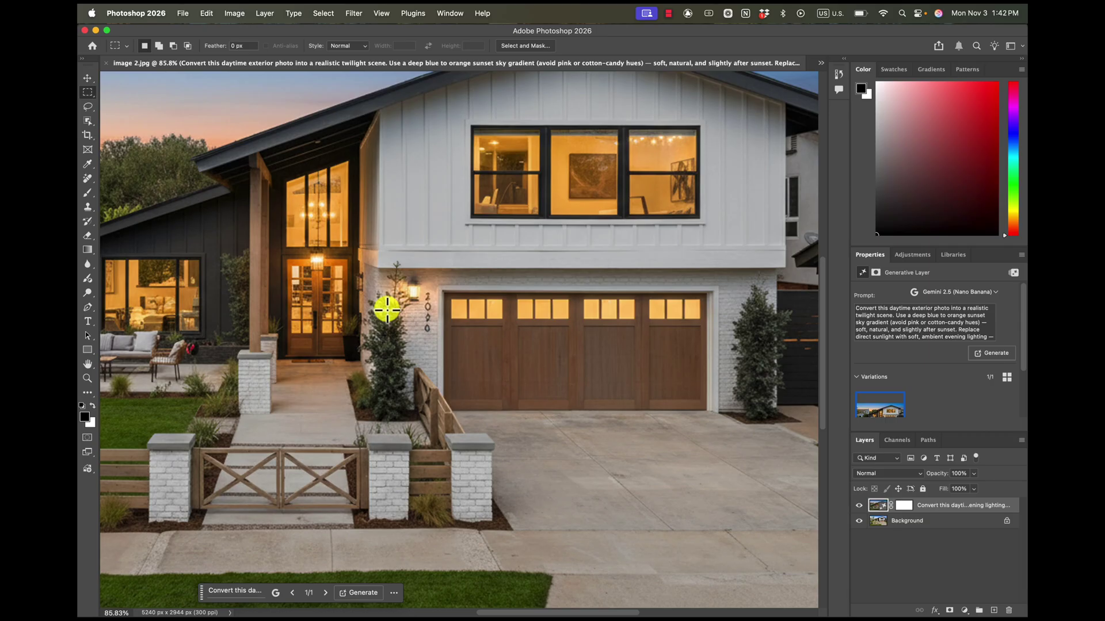
scroll(387, 309, "down", 3)
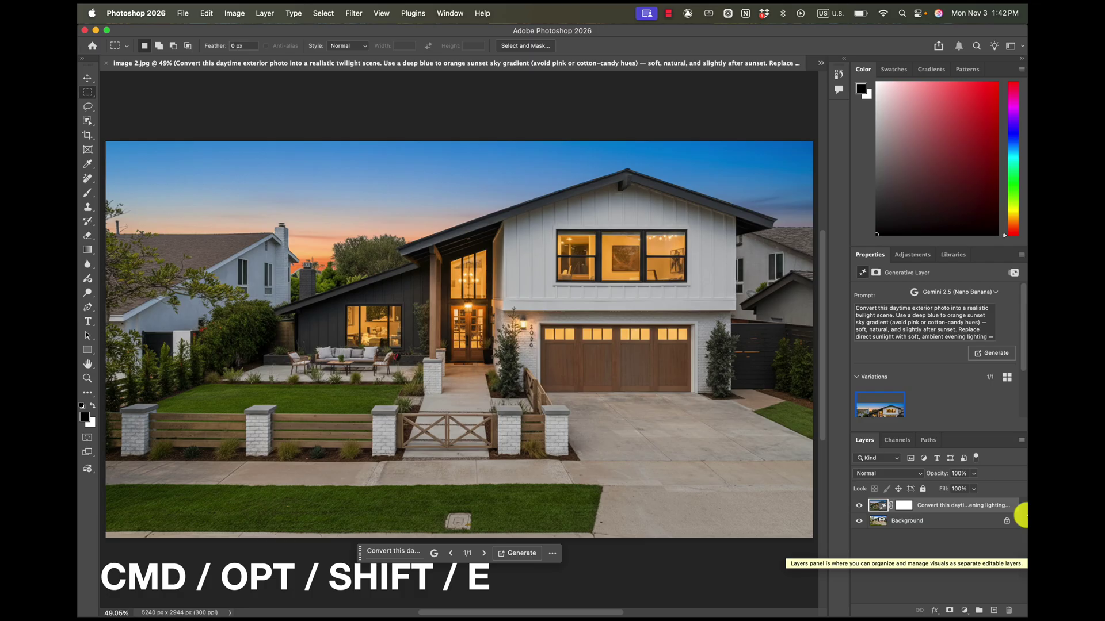
key("super+alt+shift+e")
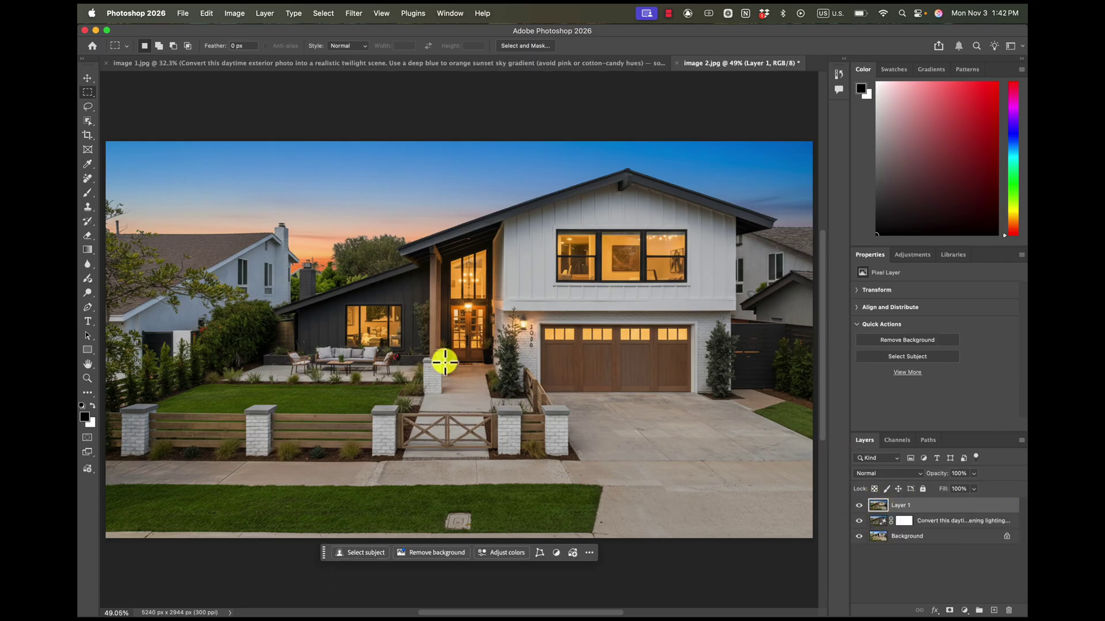
Erase the wall lamp beside the garage with the Remove tool.
scroll(517, 336, "up", 5)
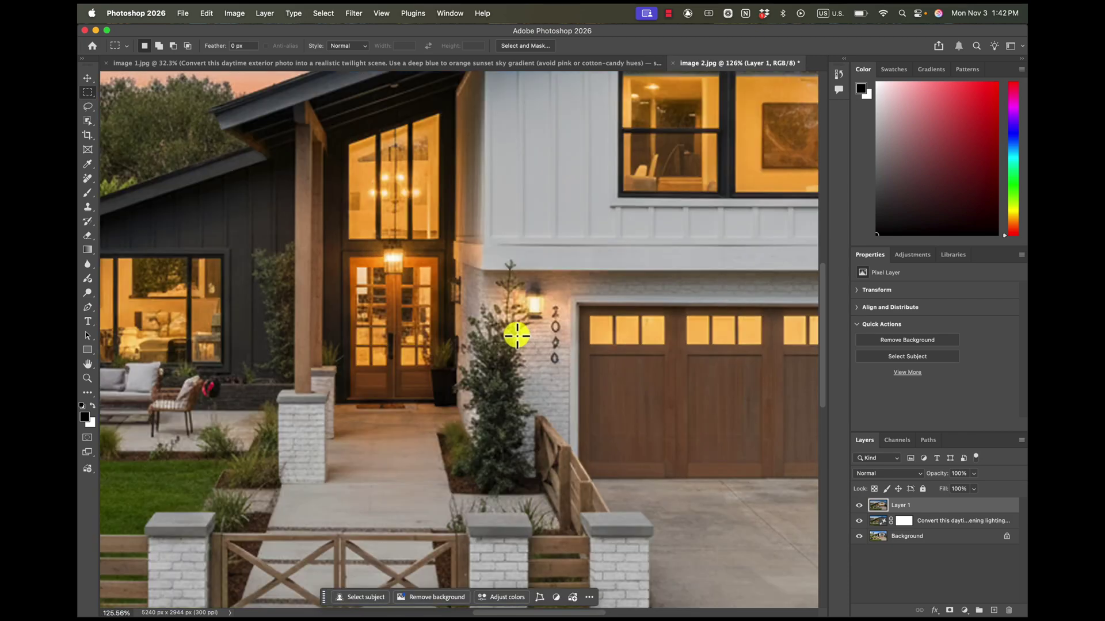
scroll(517, 335, "up", 3)
key("v")
left_click_drag(558, 234, 327, 222)
left_click(91, 180)
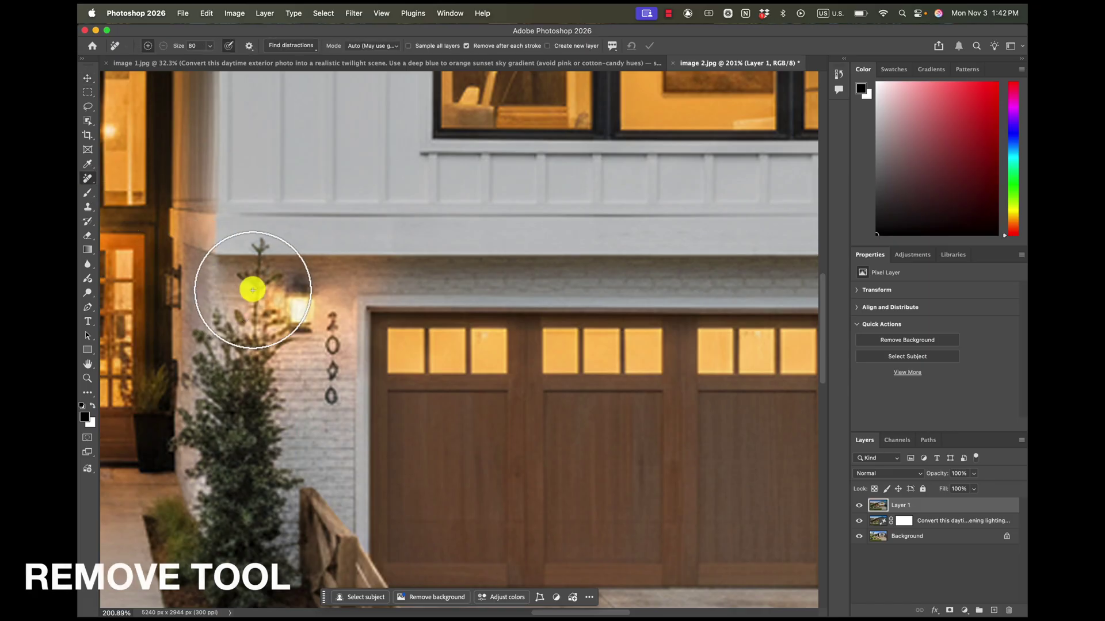
left_click_drag(301, 300, 298, 323)
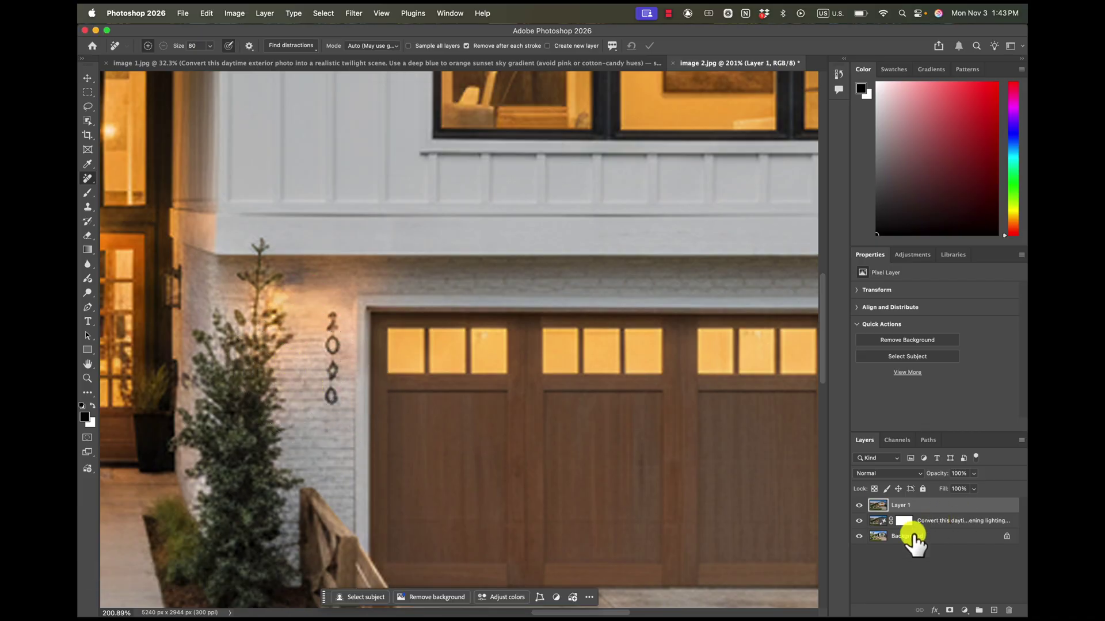
Show only the daytime Background and select the house numbers 2036.
left_click(857, 536, "alt")
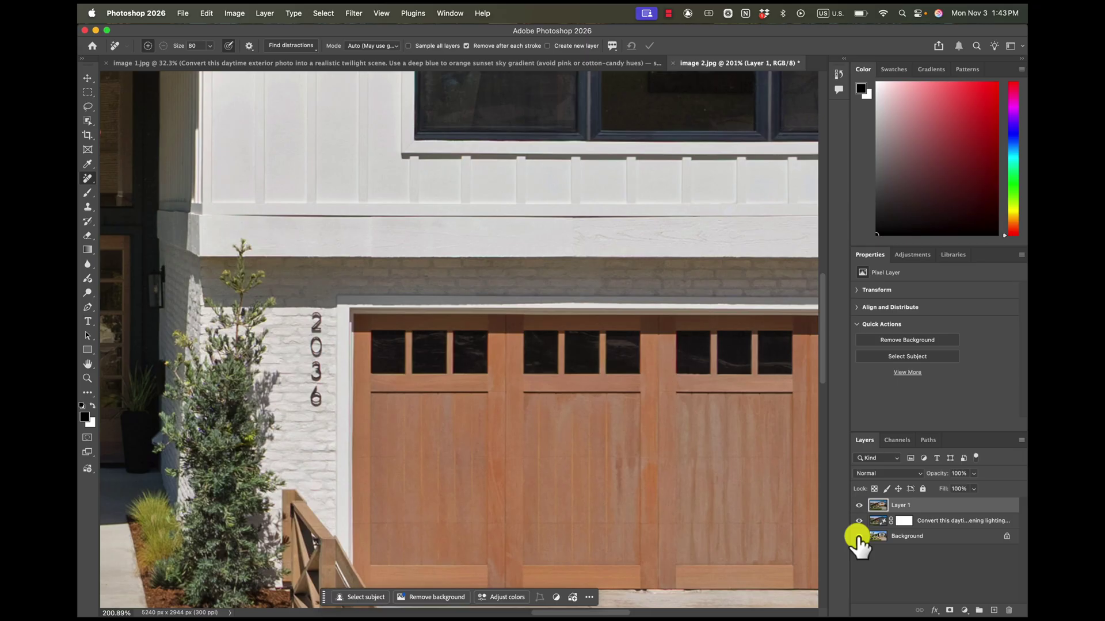
left_click(858, 536, "alt")
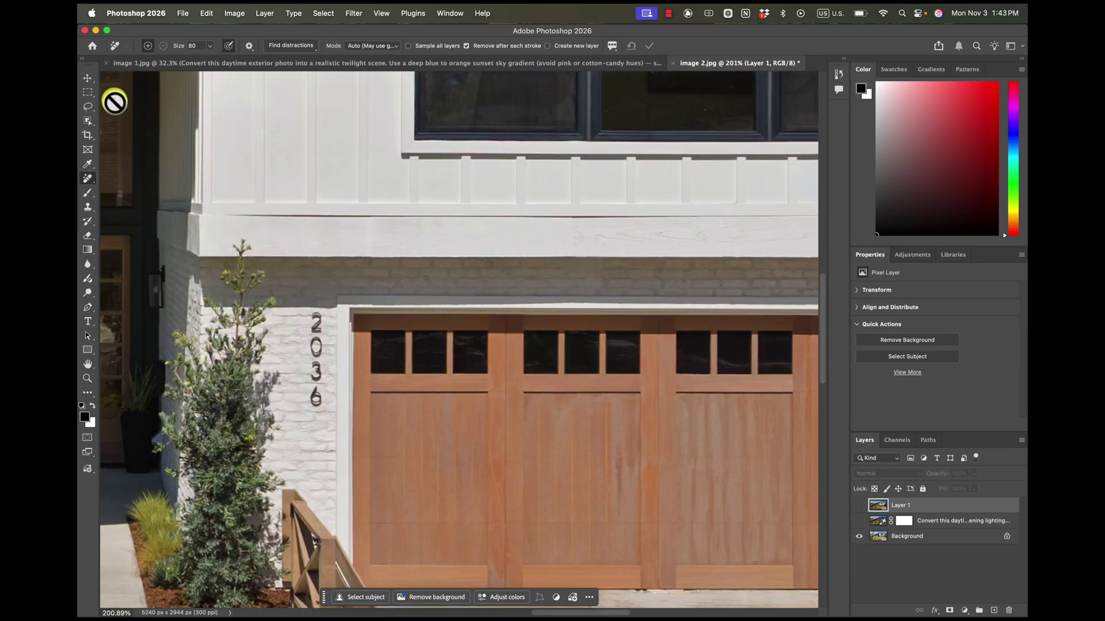
left_click(88, 93)
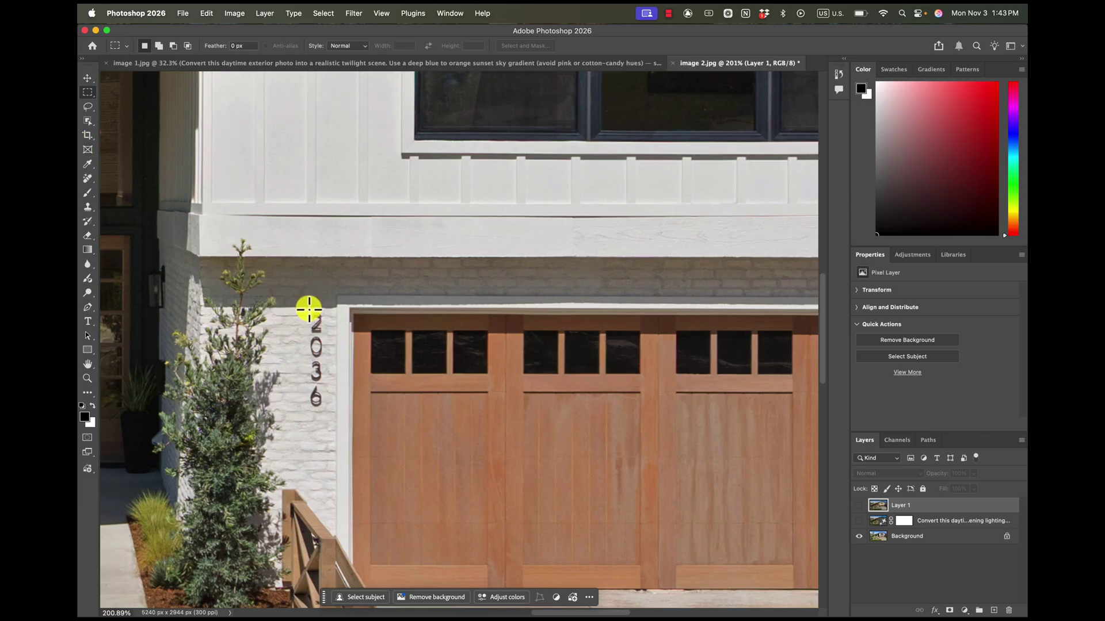
left_click_drag(309, 310, 323, 412)
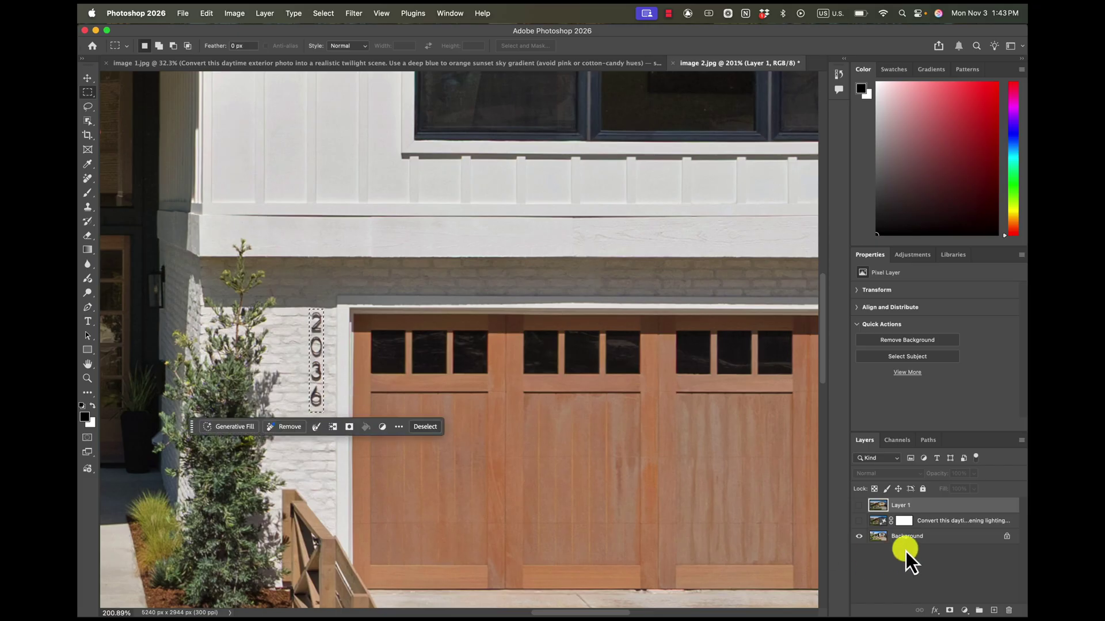
Copy the daytime house numbers to Layer 2, move it to the top, and hide it.
left_click(938, 540)
key("super+j")
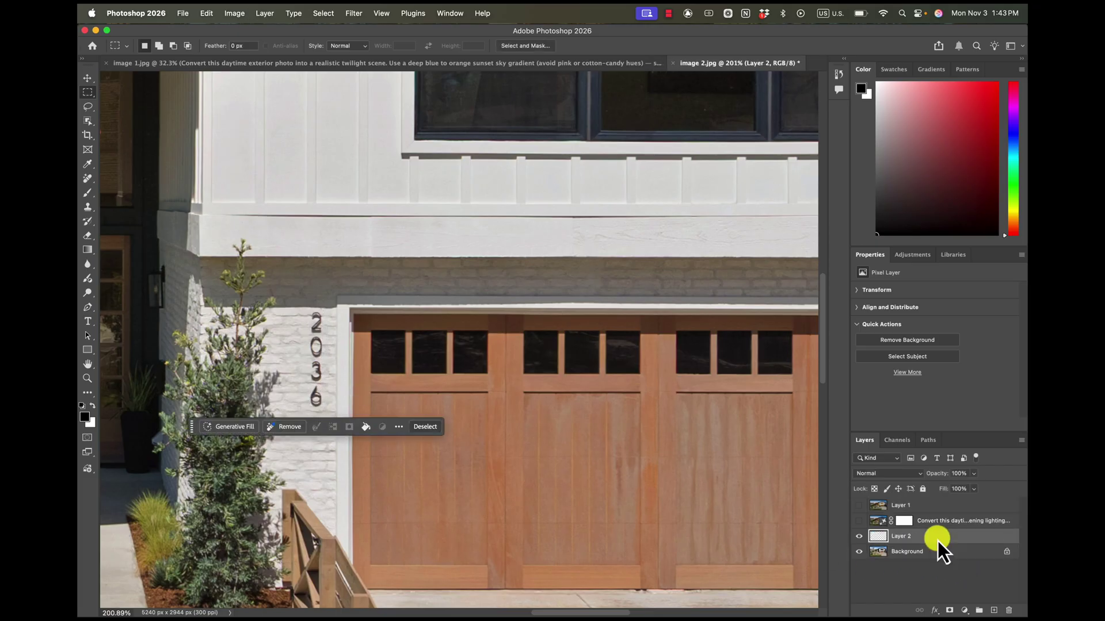
left_click_drag(909, 541, 916, 498)
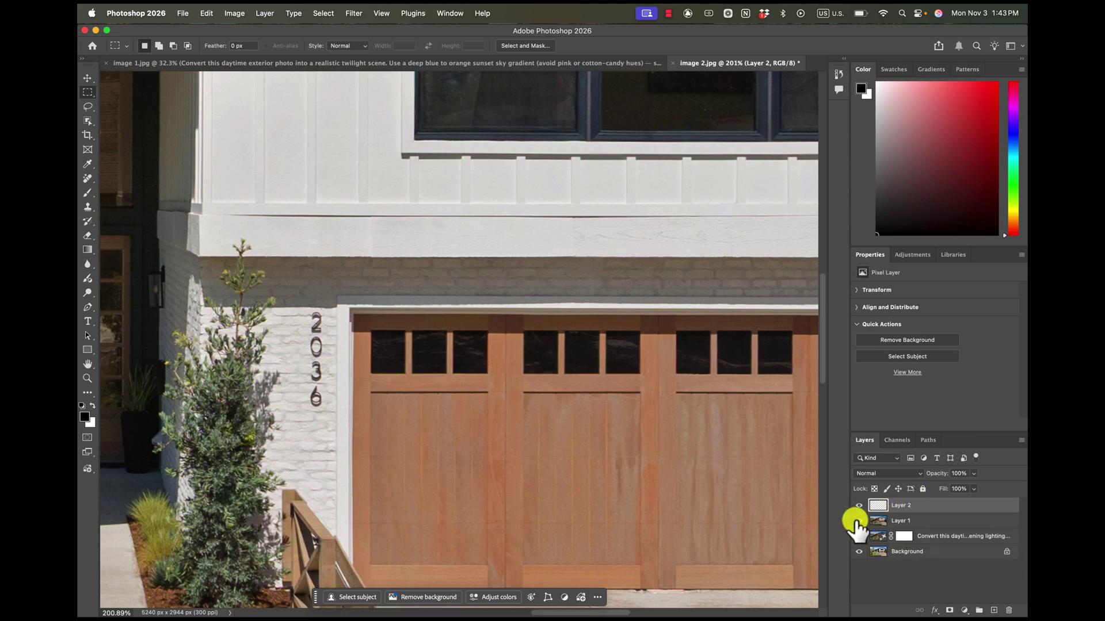
left_click(859, 520)
left_click(859, 505)
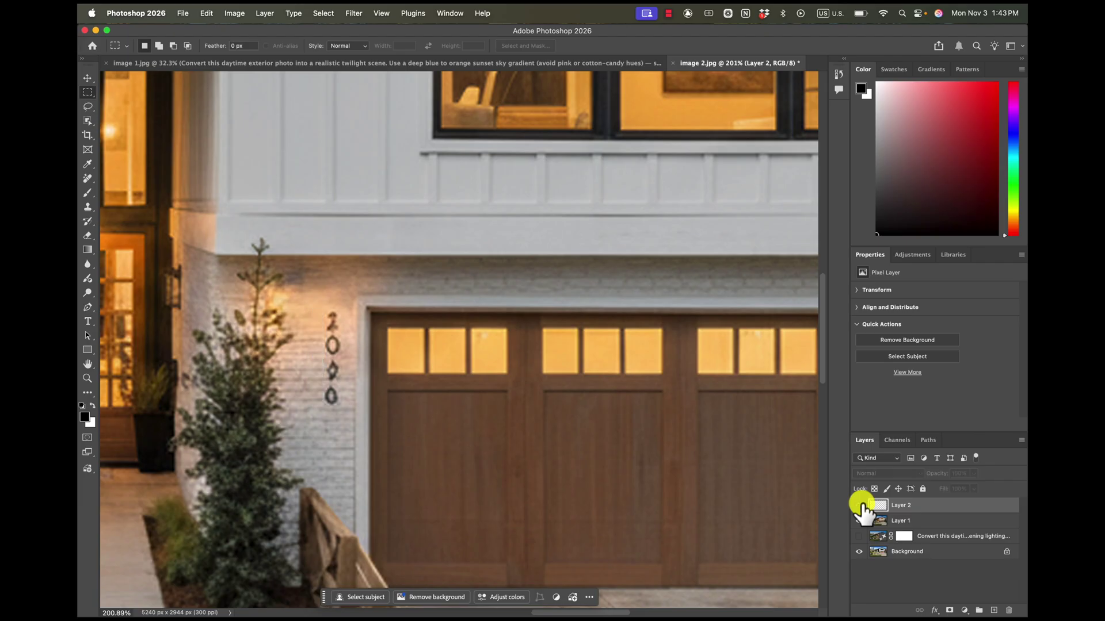
left_click(859, 506)
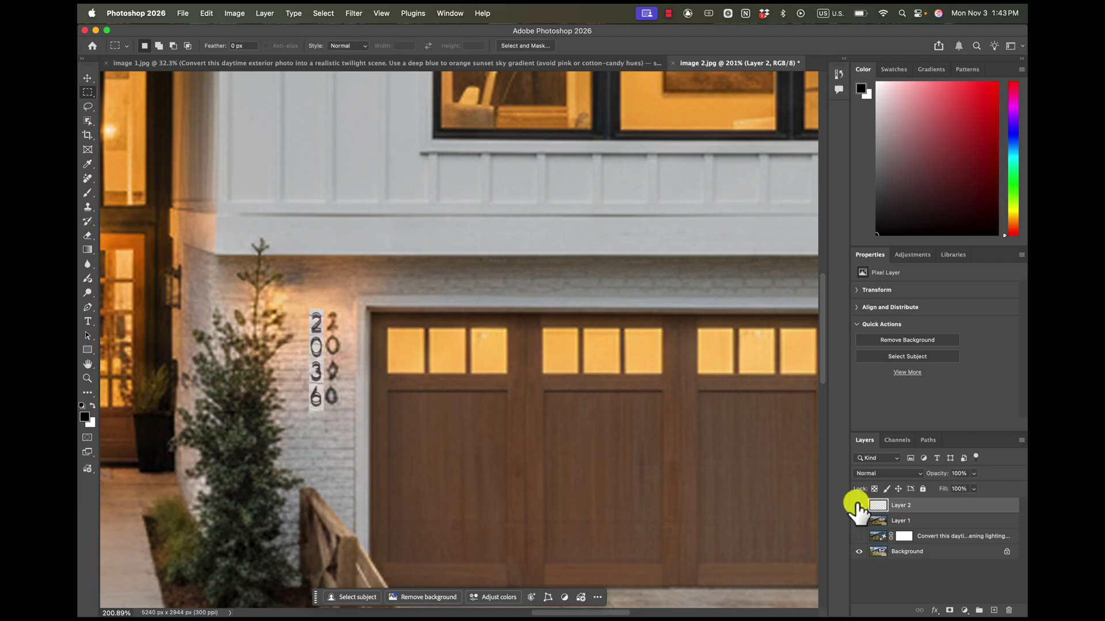
left_click(858, 505)
Erase the twilight house numbers on Layer 1 with the Remove tool.
left_click(916, 521)
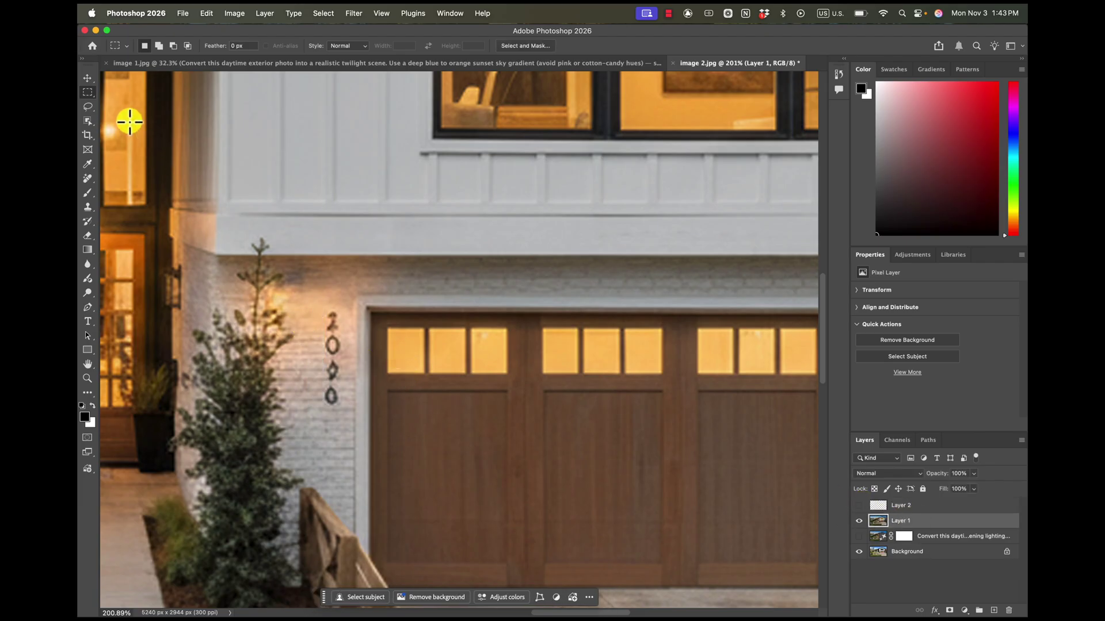
left_click(87, 178)
mouse_move(340, 365)
left_mouse_down()
mouse_move(328, 319)
mouse_move(319, 403)
left_mouse_up()
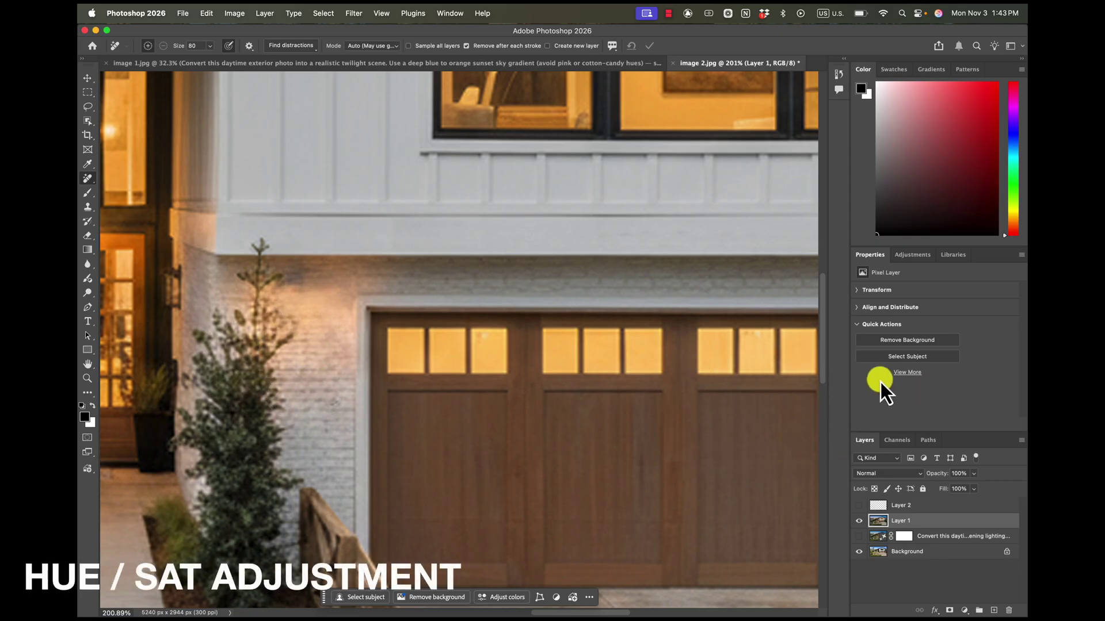
Add a Hue/Saturation adjustment setting Reds saturation to -100 by sampling the wall.
left_click(900, 260)
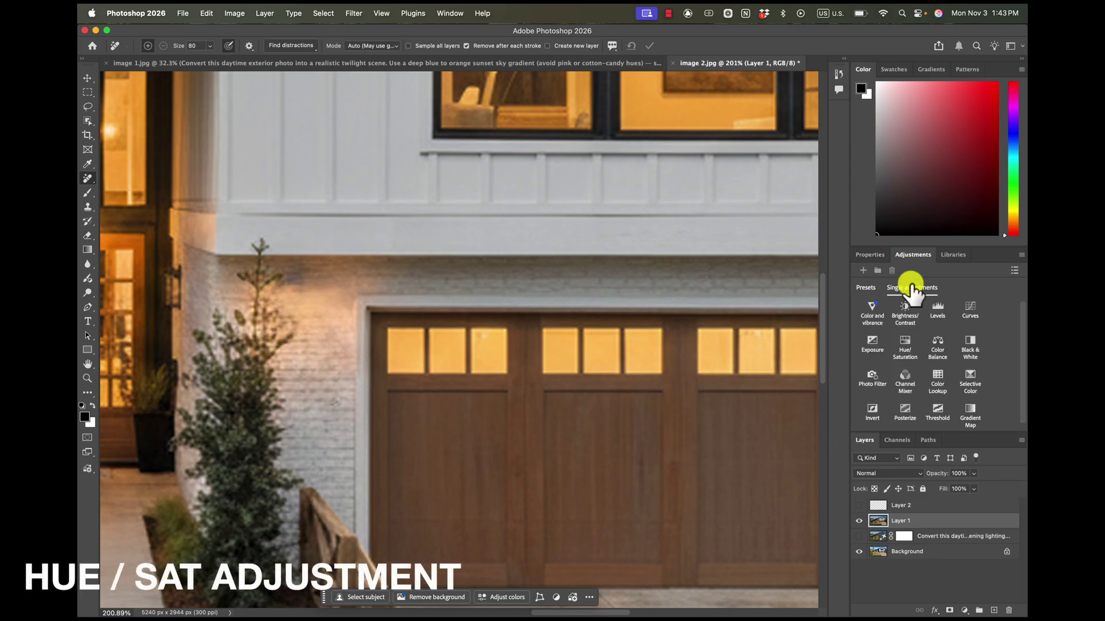
left_click(905, 347)
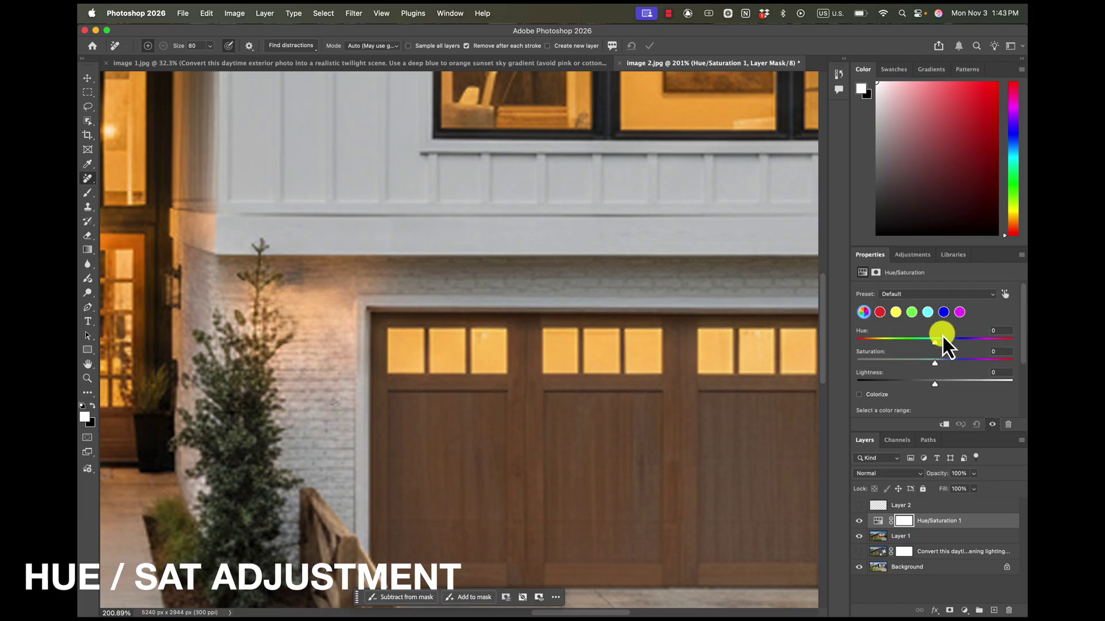
left_click(1005, 295)
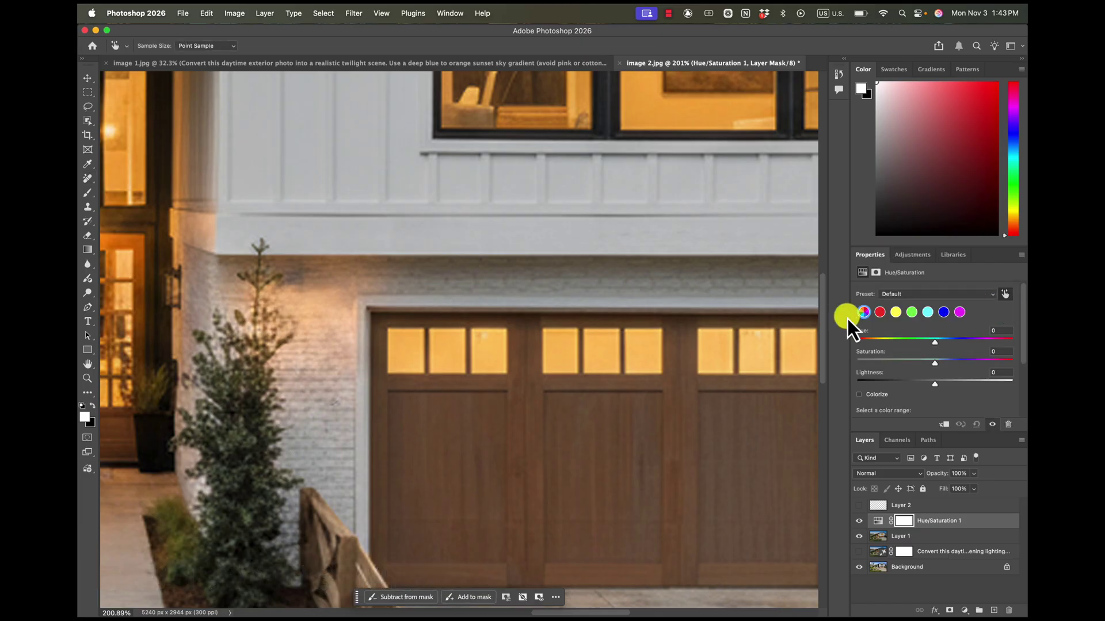
left_click(317, 308)
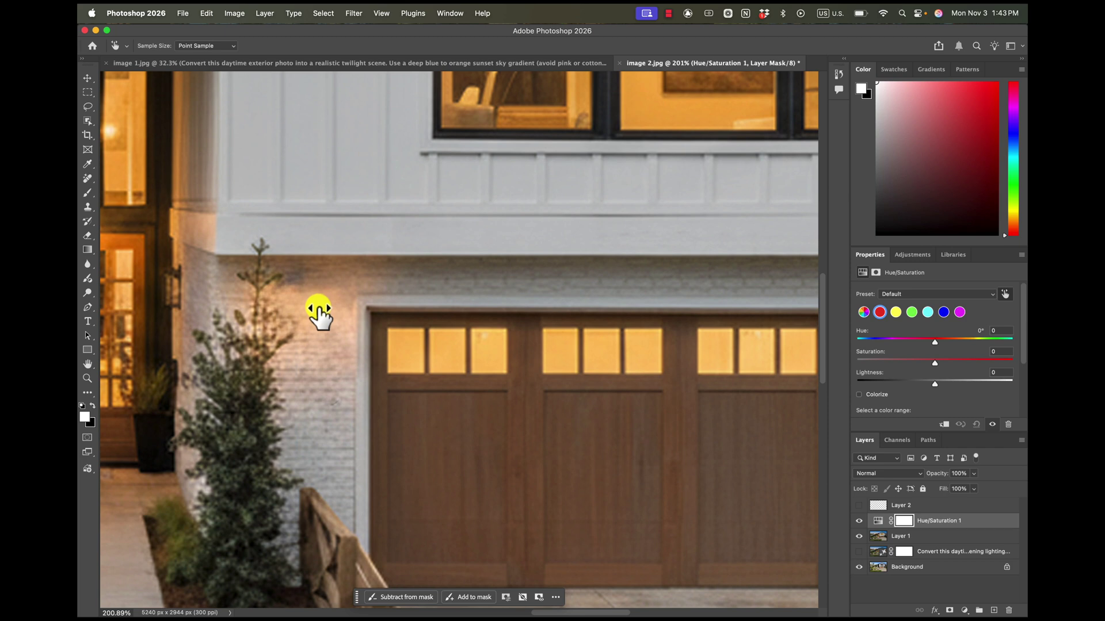
left_click_drag(318, 309, 264, 335)
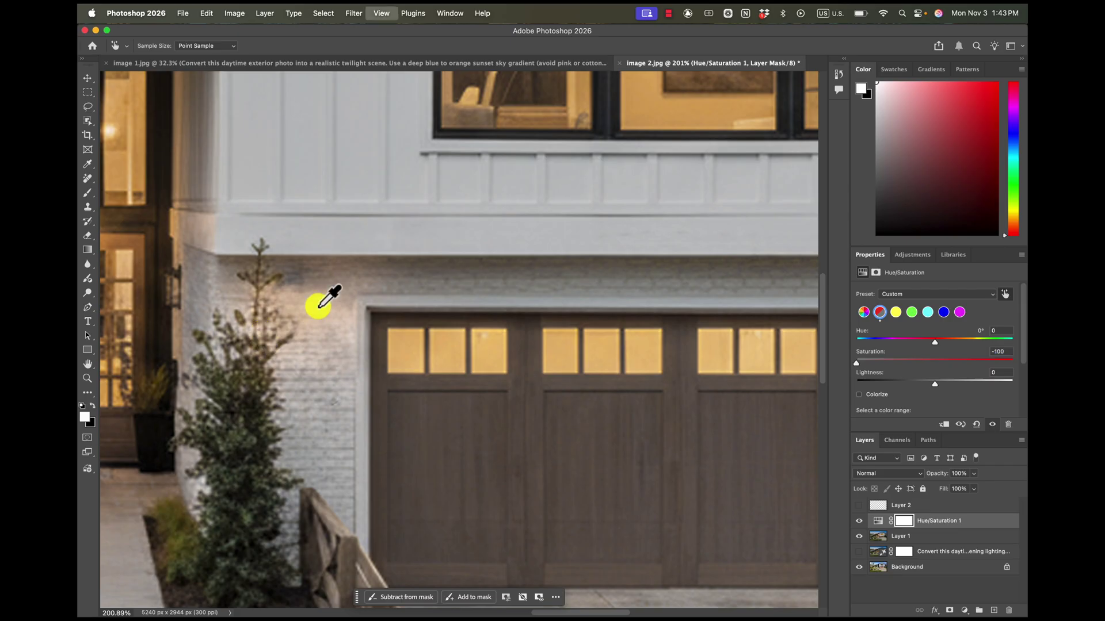
Zoom in on the tree and garage corner and select the Hue/Saturation mask.
key("super+0")
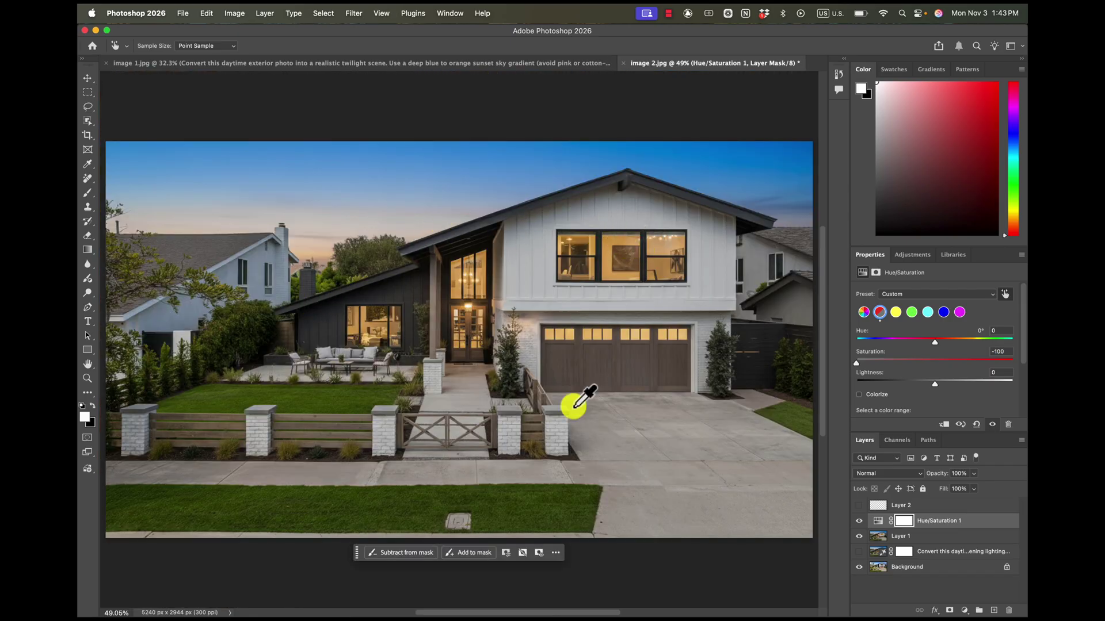
scroll(509, 405, "up", 5)
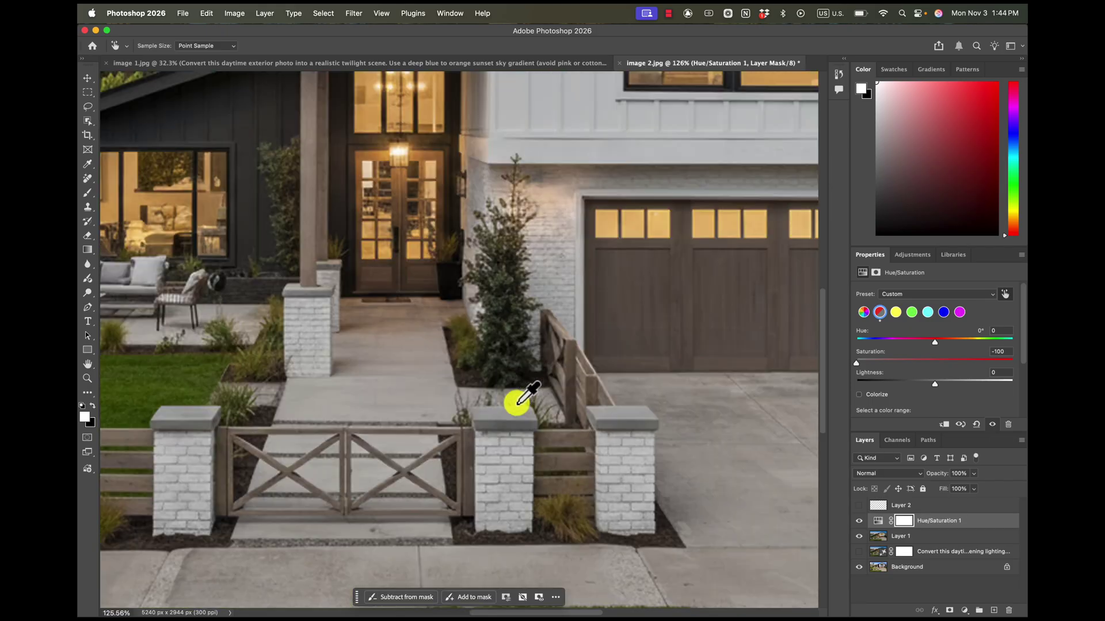
scroll(548, 267, "up", 4)
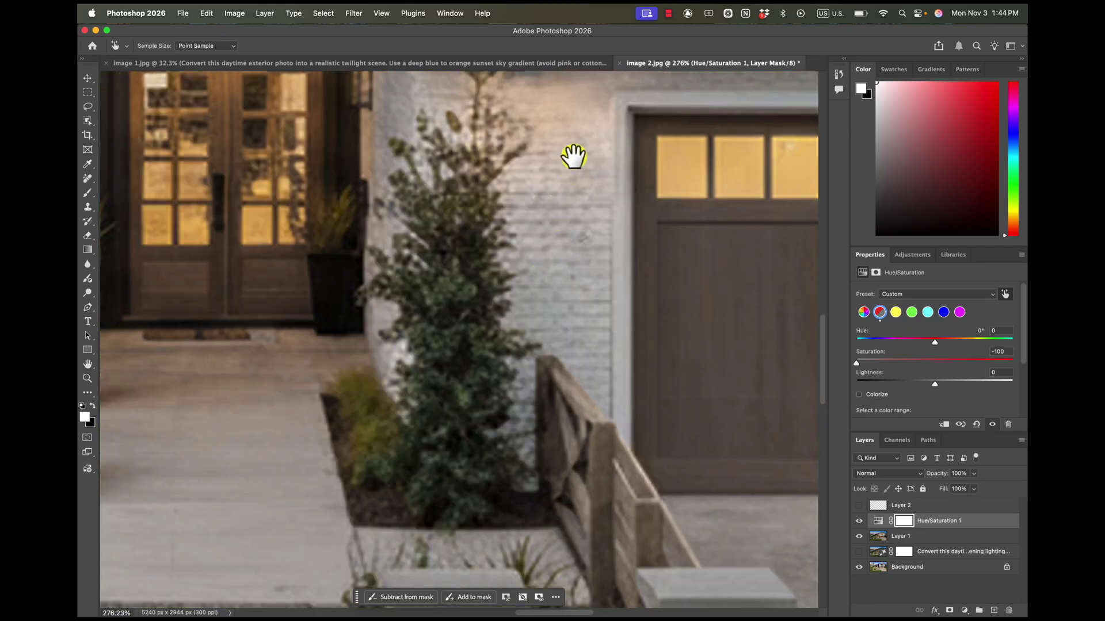
left_click_drag(572, 155, 479, 242)
key("j")
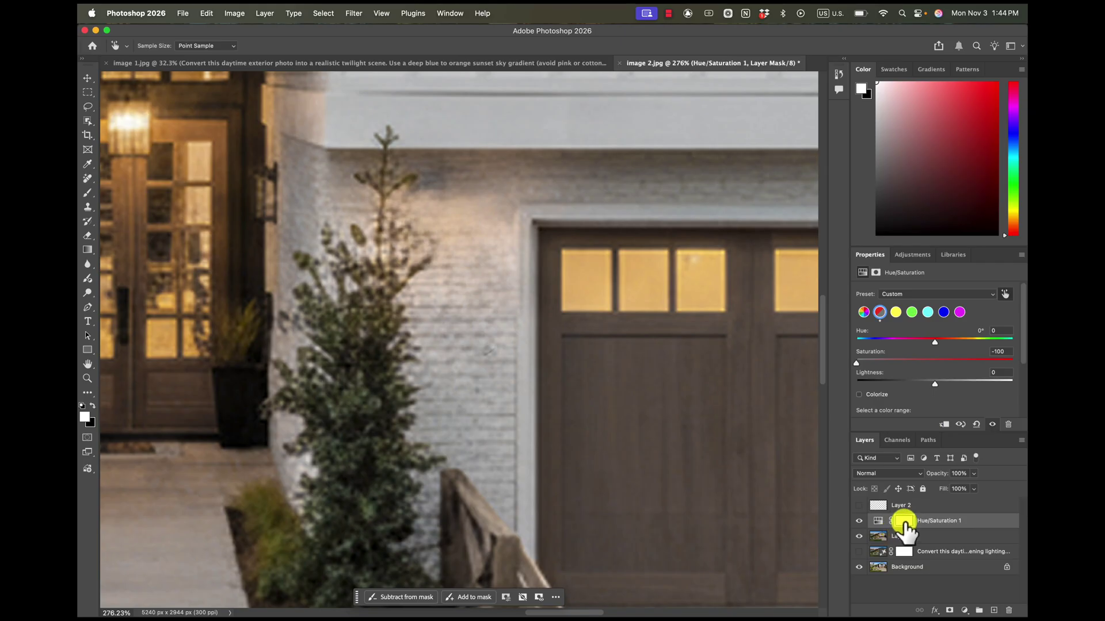
left_click(904, 522)
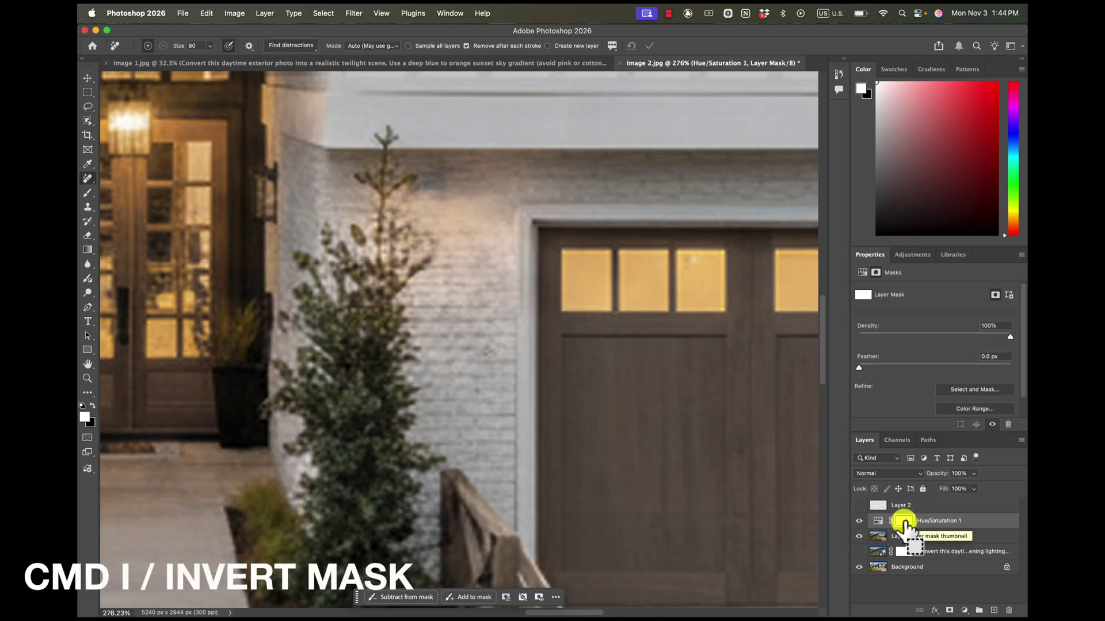
Invert the Hue/Saturation mask and paint it over the tree and wall at 50% opacity and flow.
key("super+i")
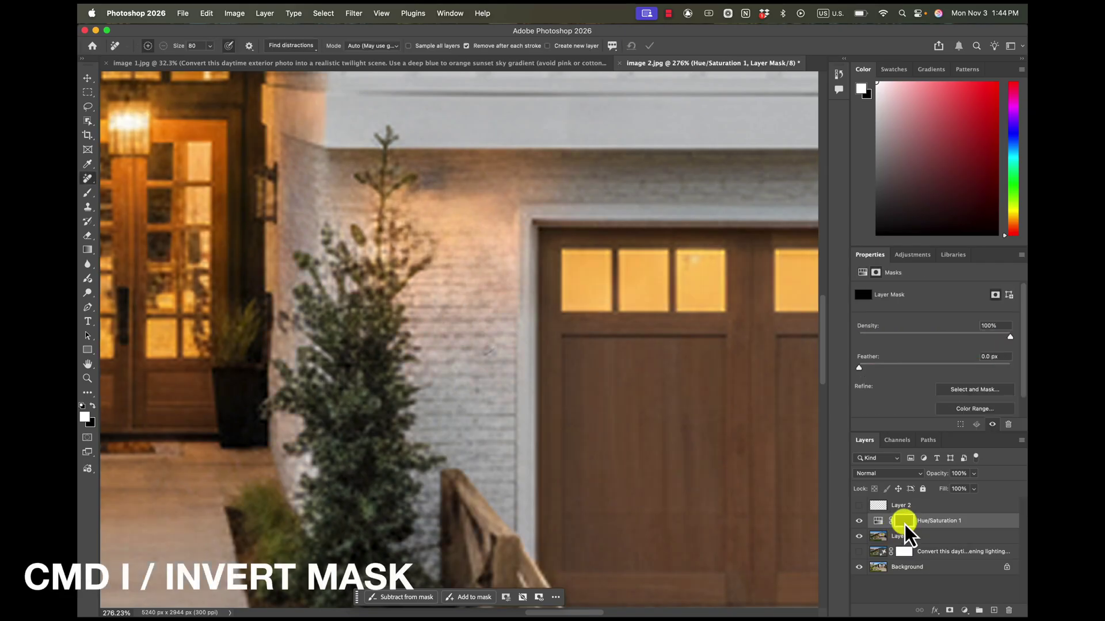
key("b")
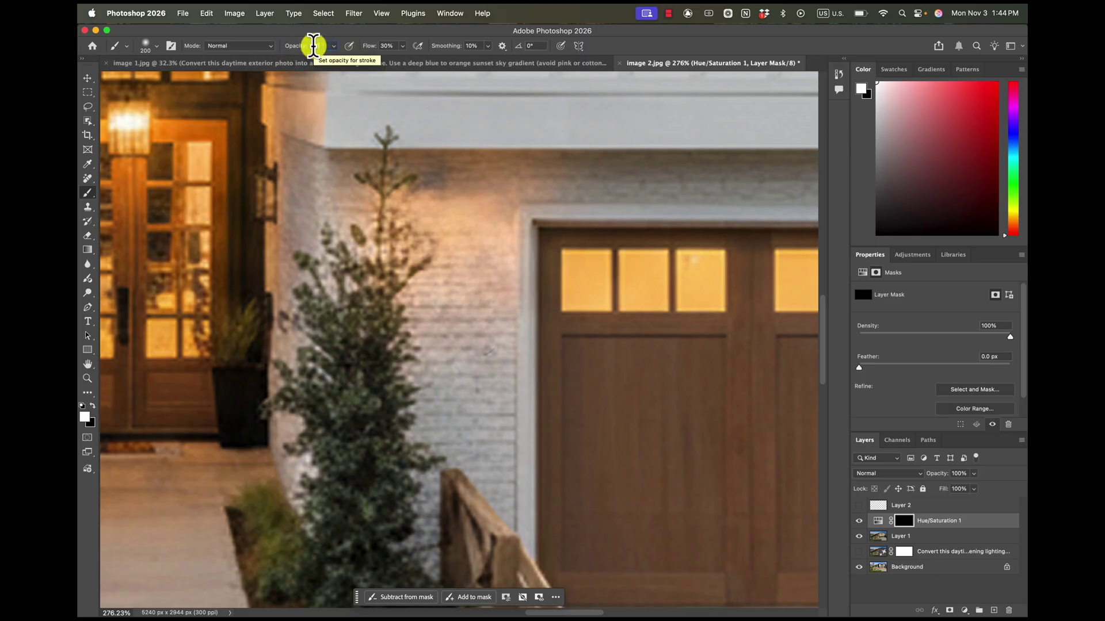
key("5")
key("shift+5")
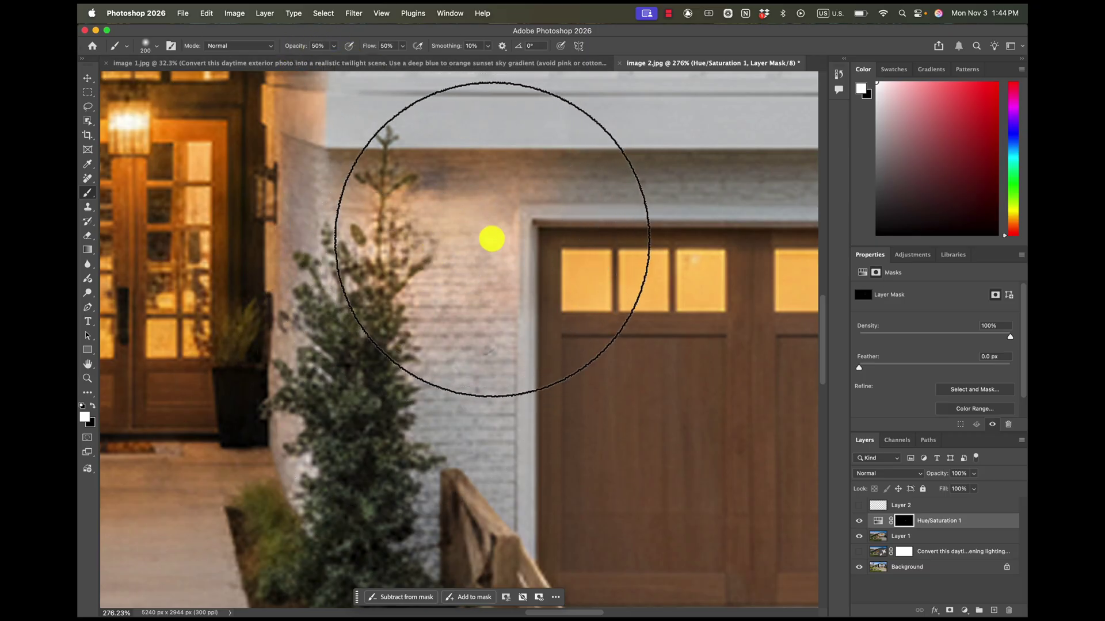
mouse_move(492, 239)
left_mouse_down()
mouse_move(384, 220)
mouse_move(435, 220)
mouse_move(467, 240)
mouse_move(431, 229)
mouse_move(401, 245)
mouse_move(459, 270)
mouse_move(482, 259)
mouse_move(675, 324)
mouse_move(608, 375)
mouse_move(721, 485)
mouse_move(647, 343)
mouse_move(451, 292)
left_mouse_up()
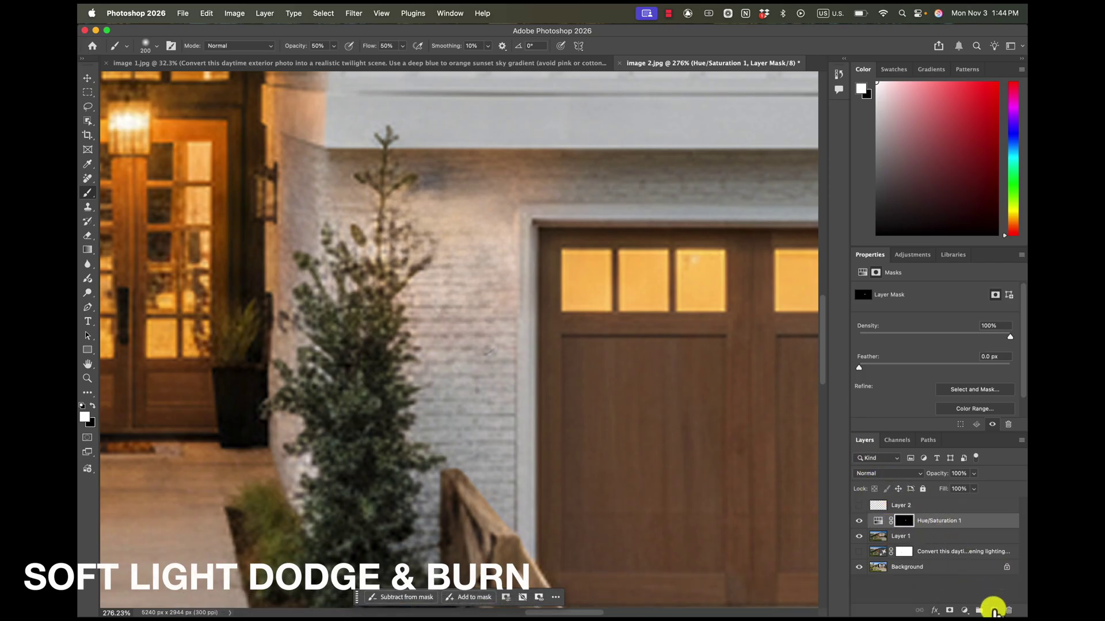
Add a new Soft Light layer and set the brush to 11% opacity at size 100.
left_click(994, 610)
left_click(884, 473)
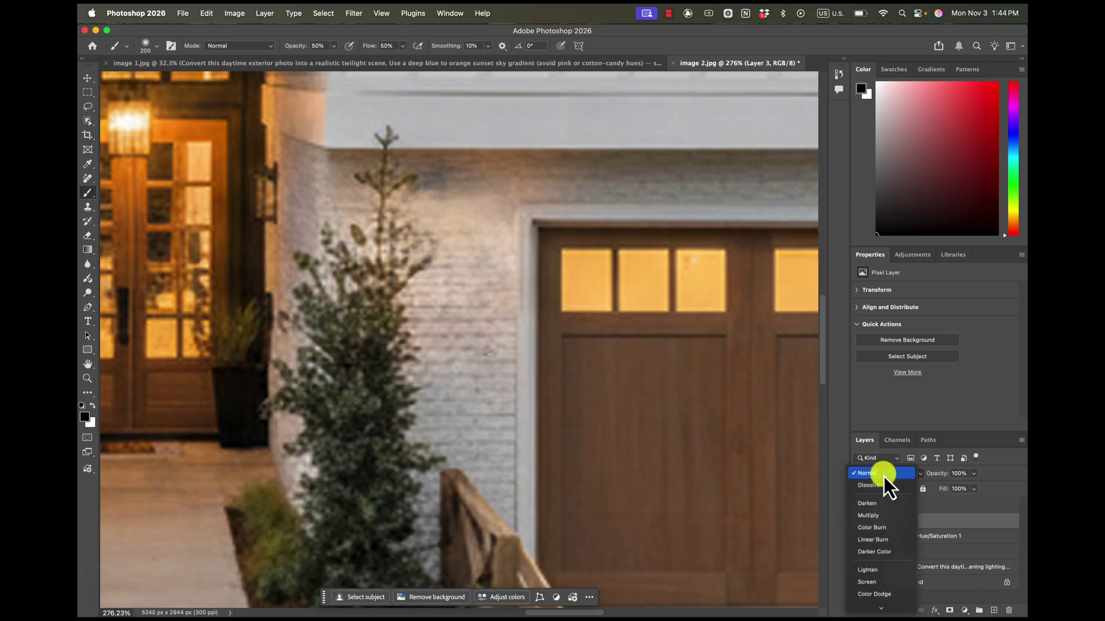
left_click(886, 520)
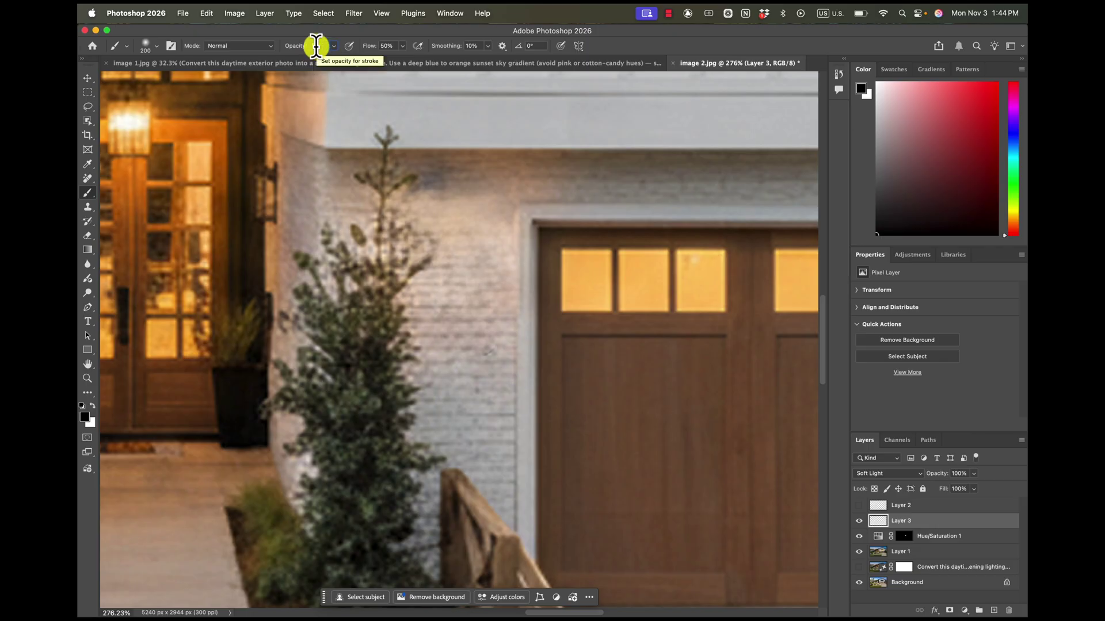
key("Tab")
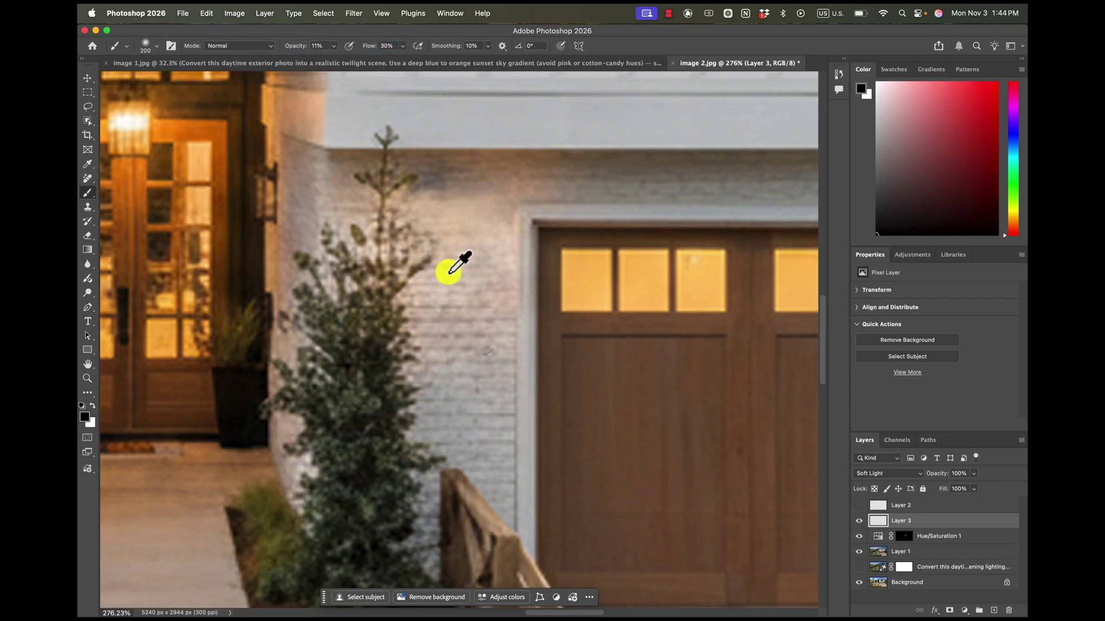
scroll(448, 270, "down", 2)
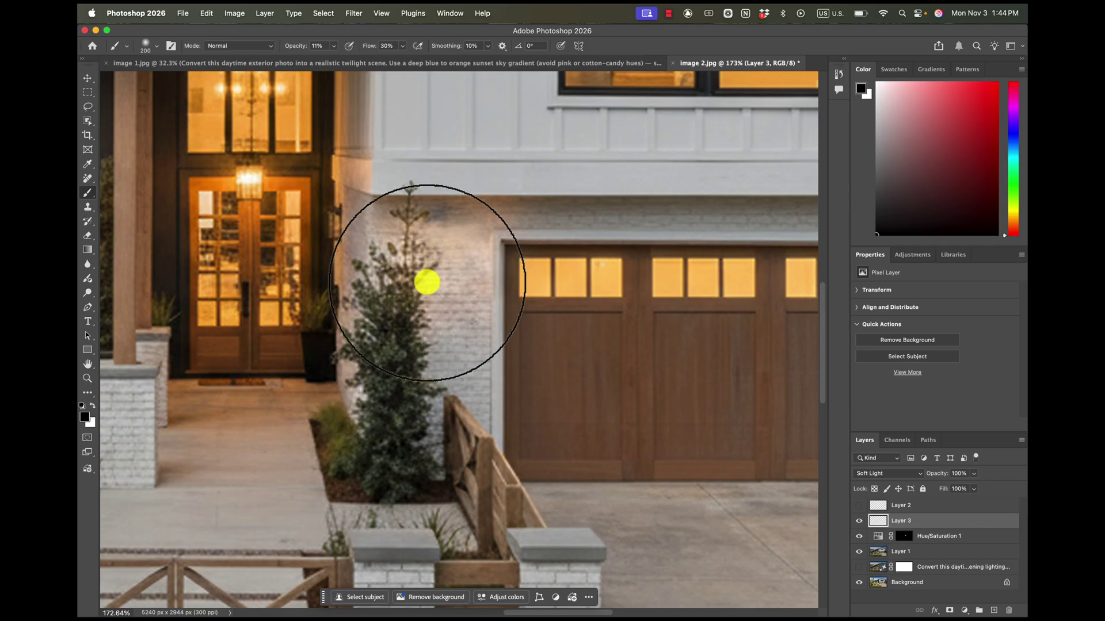
key("bracketleft")
key("bracketleft")
key("bracketleft")
key("bracketleft")
key("bracketleft")
key("bracketleft")
key("bracketleft")
key("bracketleft")
key("bracketleft")
key("bracketleft")
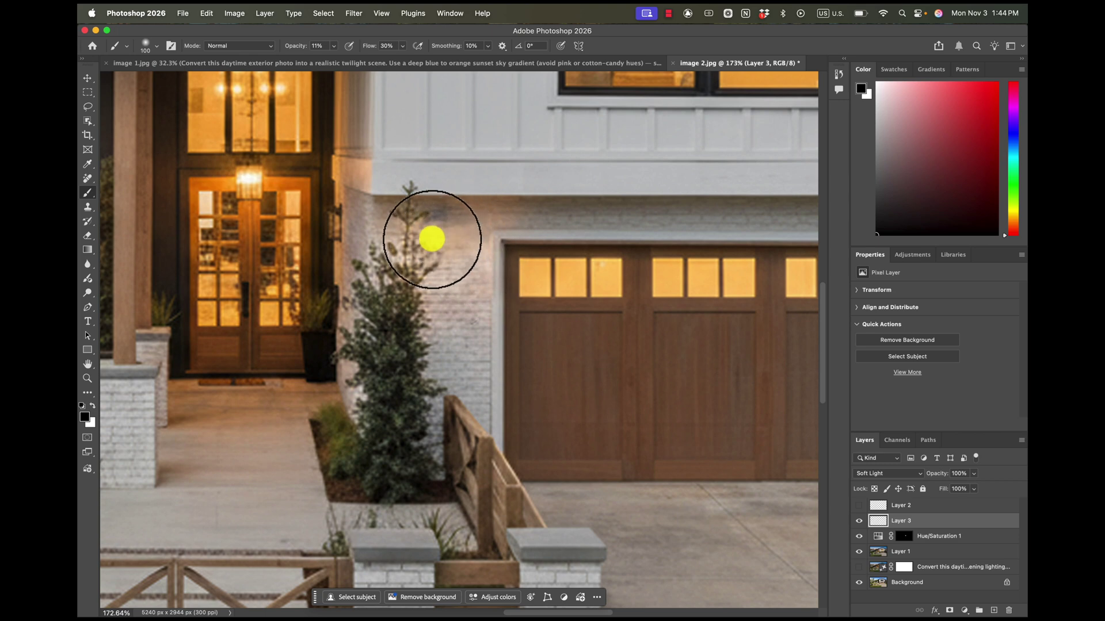
Paint black, then white, over the brick wall beside the tree.
mouse_move(432, 239)
left_mouse_down()
mouse_move(414, 239)
mouse_move(454, 247)
mouse_move(425, 239)
mouse_move(444, 242)
left_mouse_up()
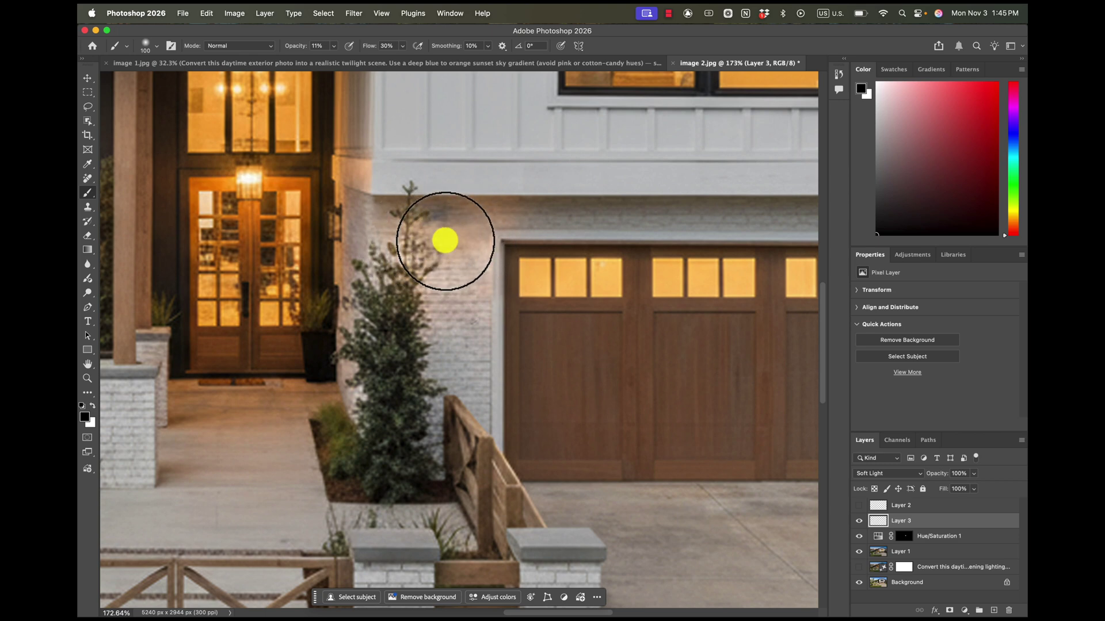
left_click(92, 406)
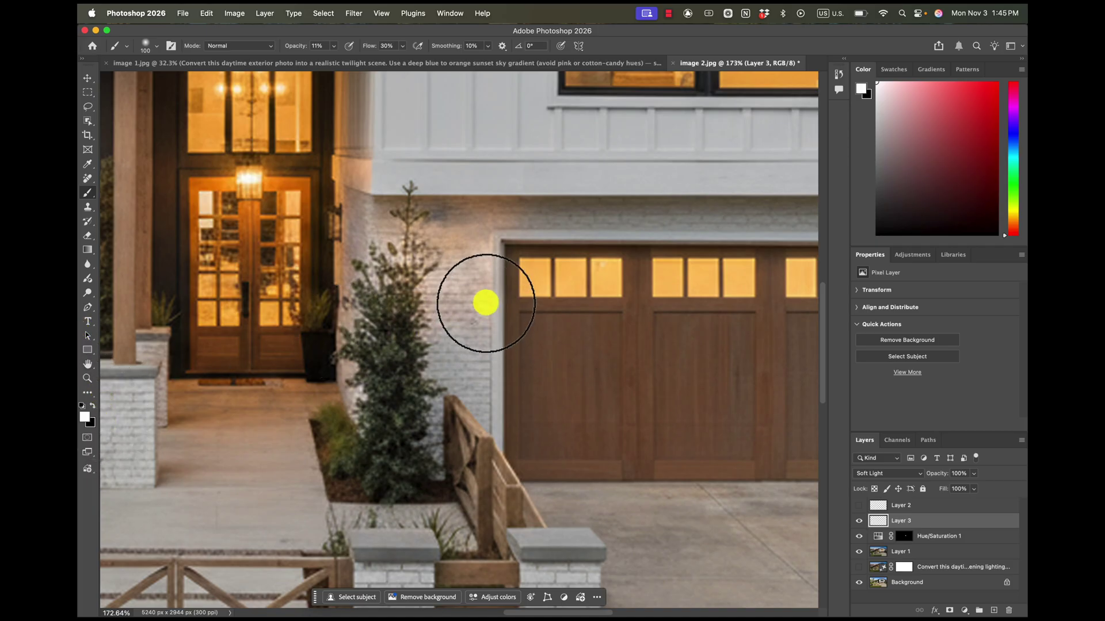
left_click_drag(485, 303, 447, 221)
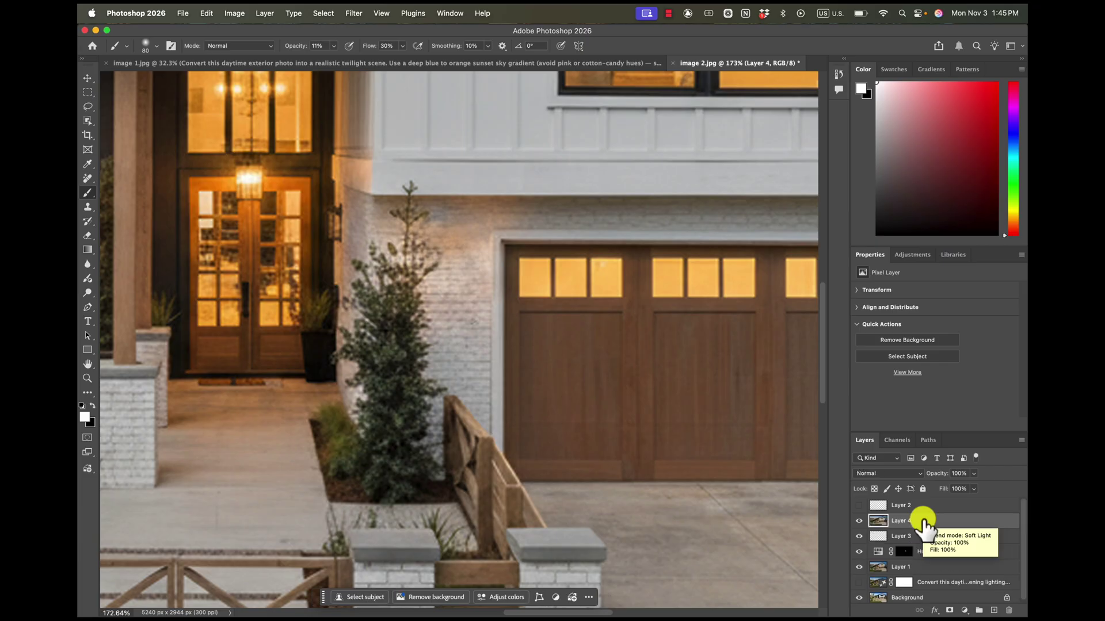
Stamp visible layers into Layer 4 and clean the wall between tree and garage with Remove strokes.
key("super+alt+shift+e")
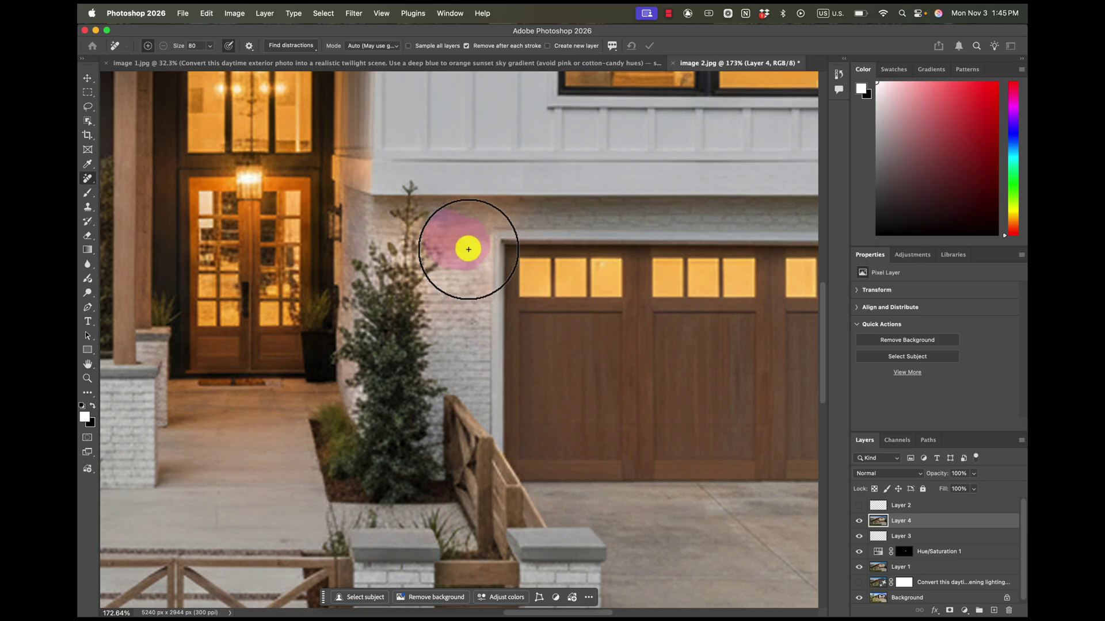
left_click_drag(469, 249, 478, 296)
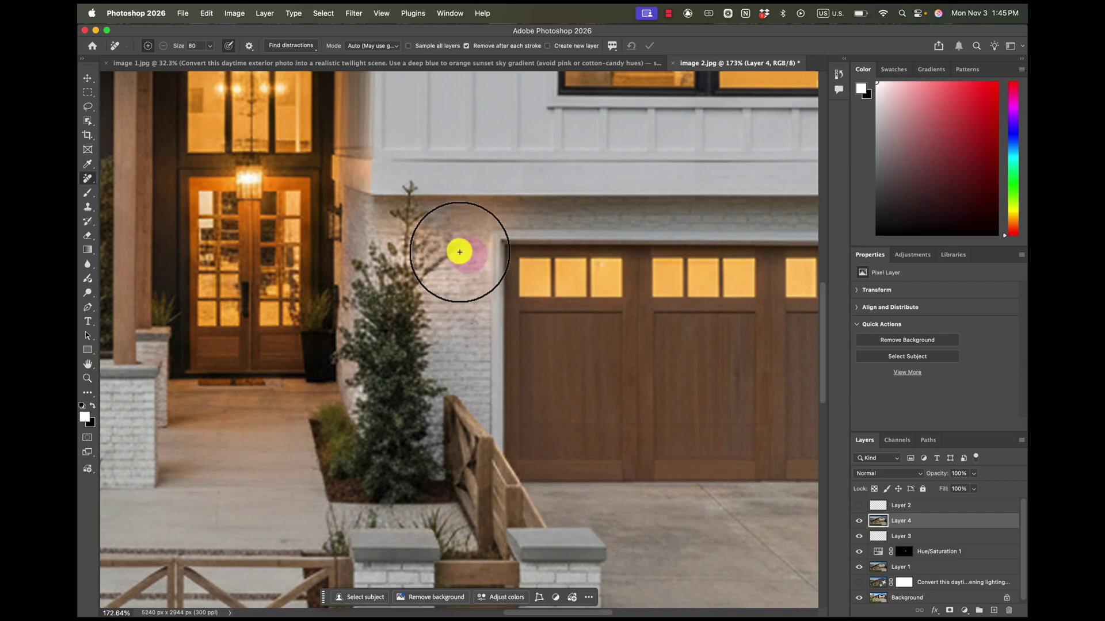
left_click_drag(459, 249, 414, 232)
left_click_drag(456, 263, 443, 278)
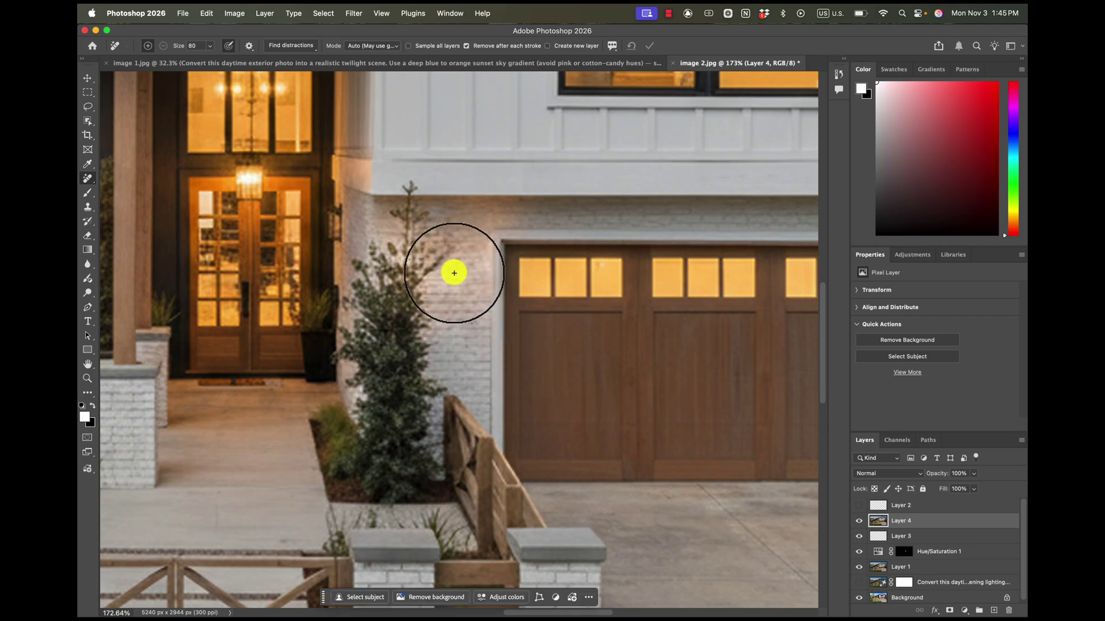
mouse_move(458, 247)
left_mouse_down()
mouse_move(436, 232)
mouse_move(491, 266)
left_mouse_up()
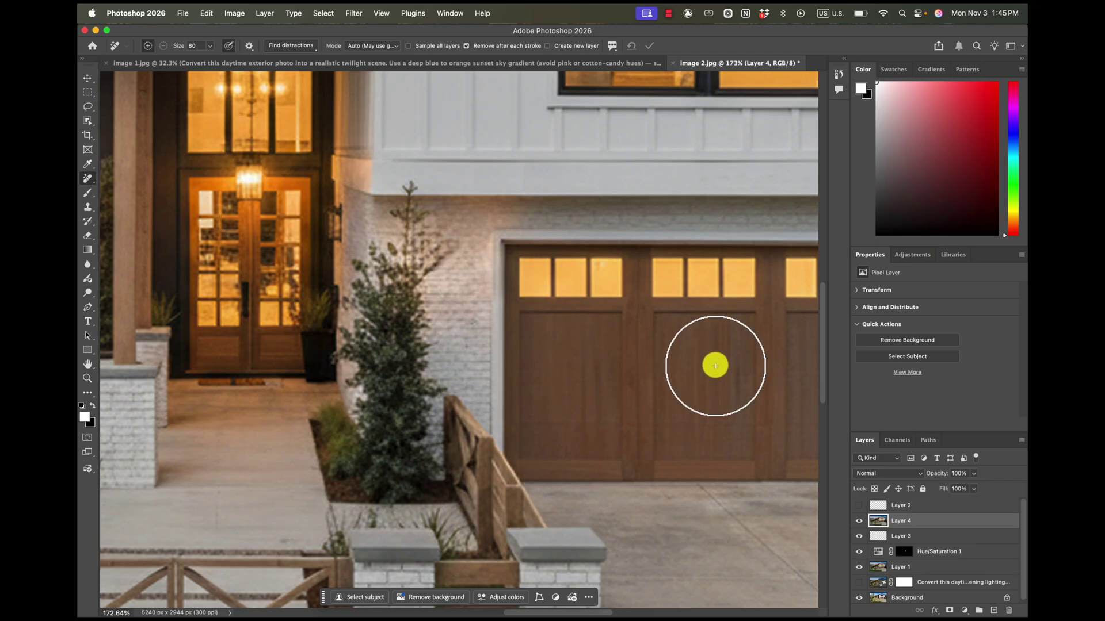
Show Layer 2's 2036 house number again and move it up and right.
left_click(859, 506)
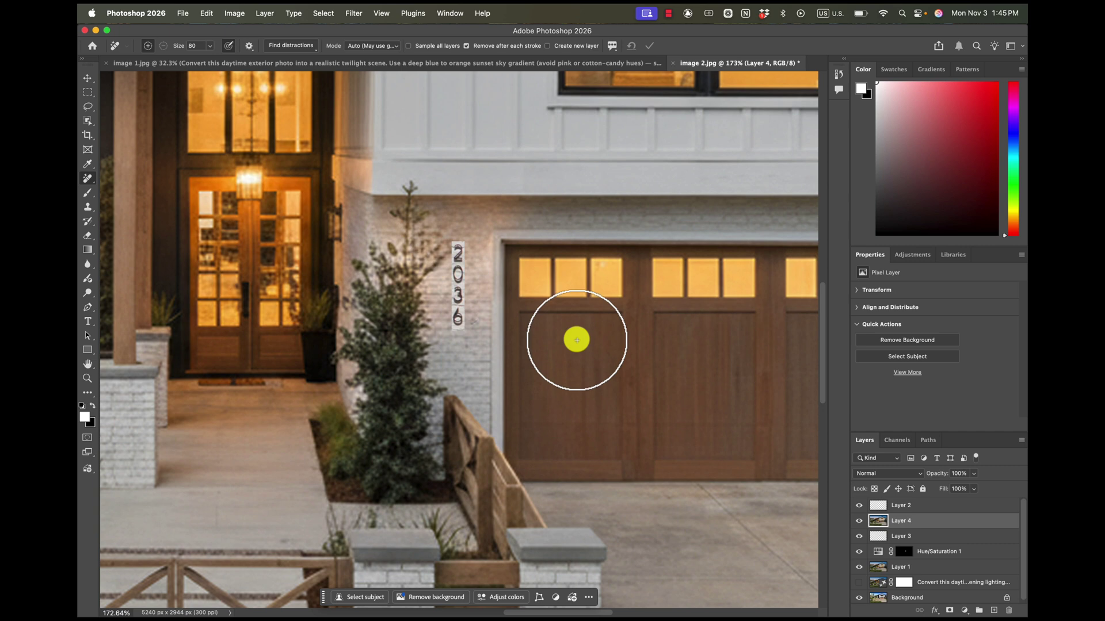
key("v")
left_click_drag(465, 288, 475, 274)
scroll(892, 592, "down", 1)
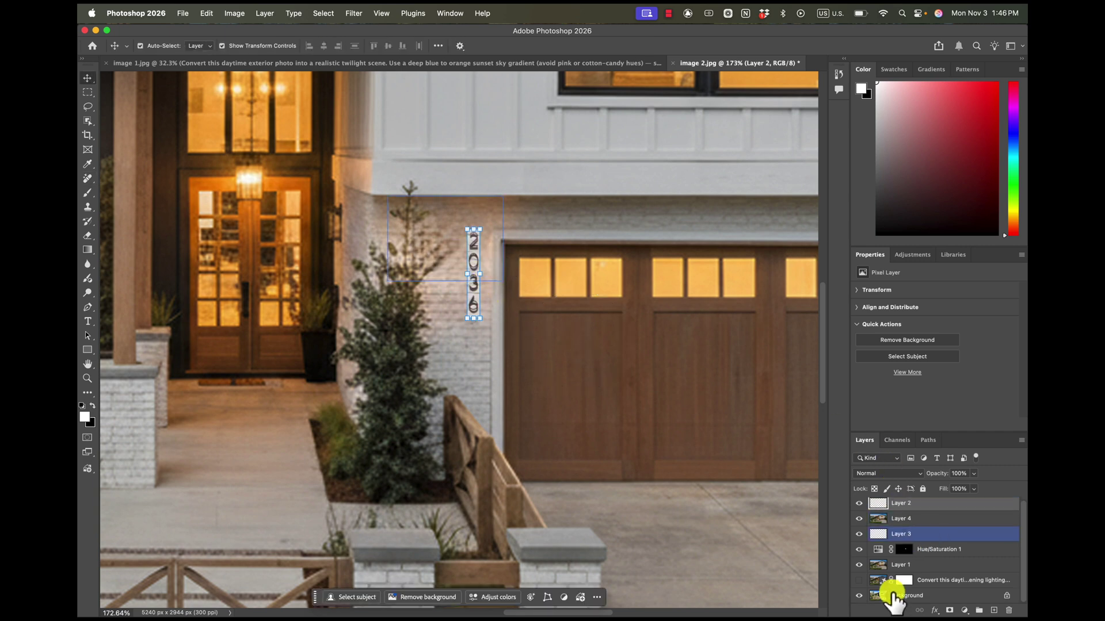
Compare against the original daytime photo, then nudge the 2036 number down into place.
left_click(858, 596, "alt")
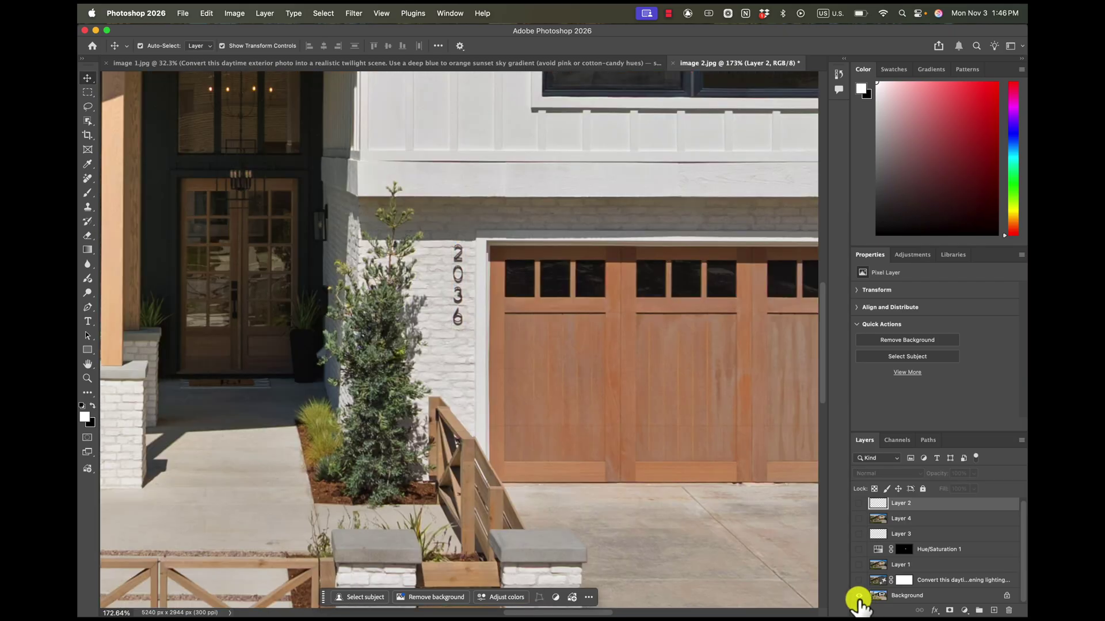
left_click(859, 596, "alt")
left_click(858, 597, "alt")
left_click(858, 597, "alt")
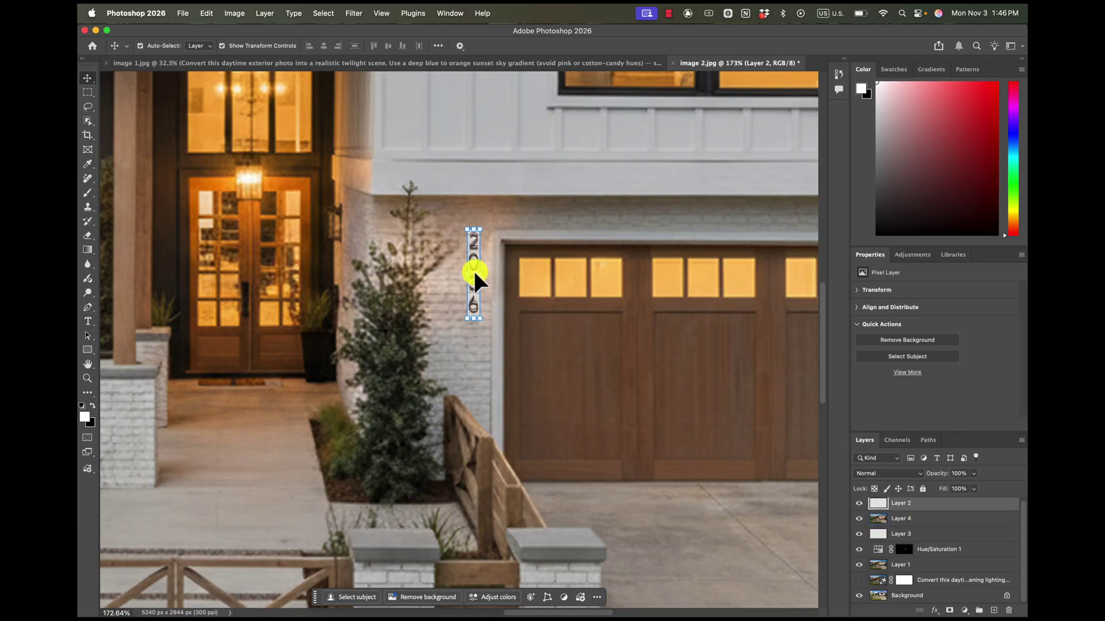
left_click_drag(473, 269, 474, 283)
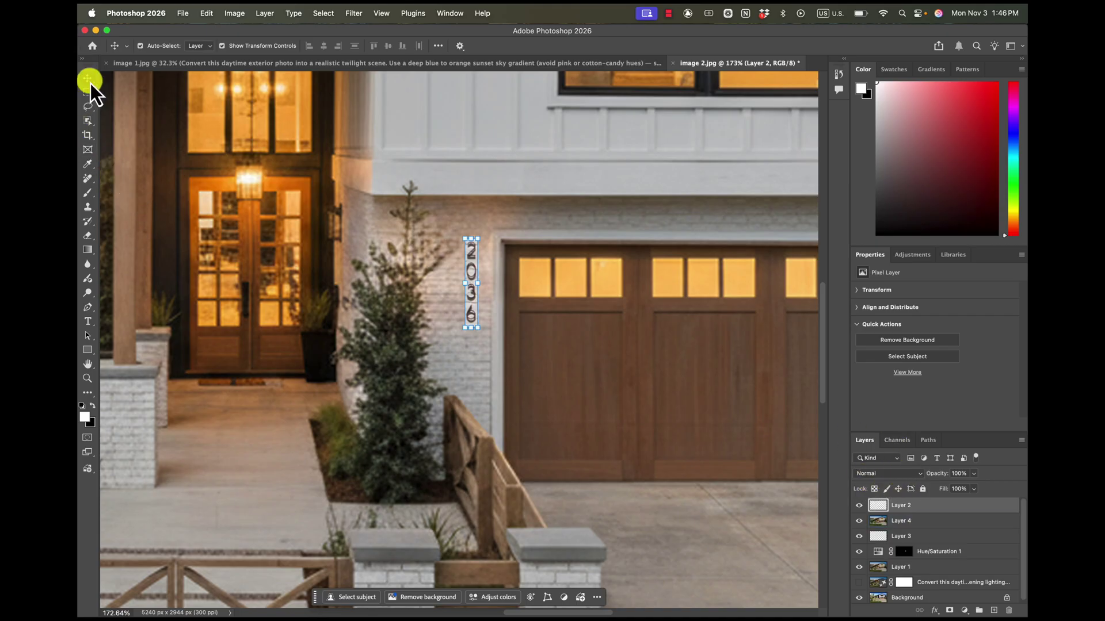
left_click(909, 255)
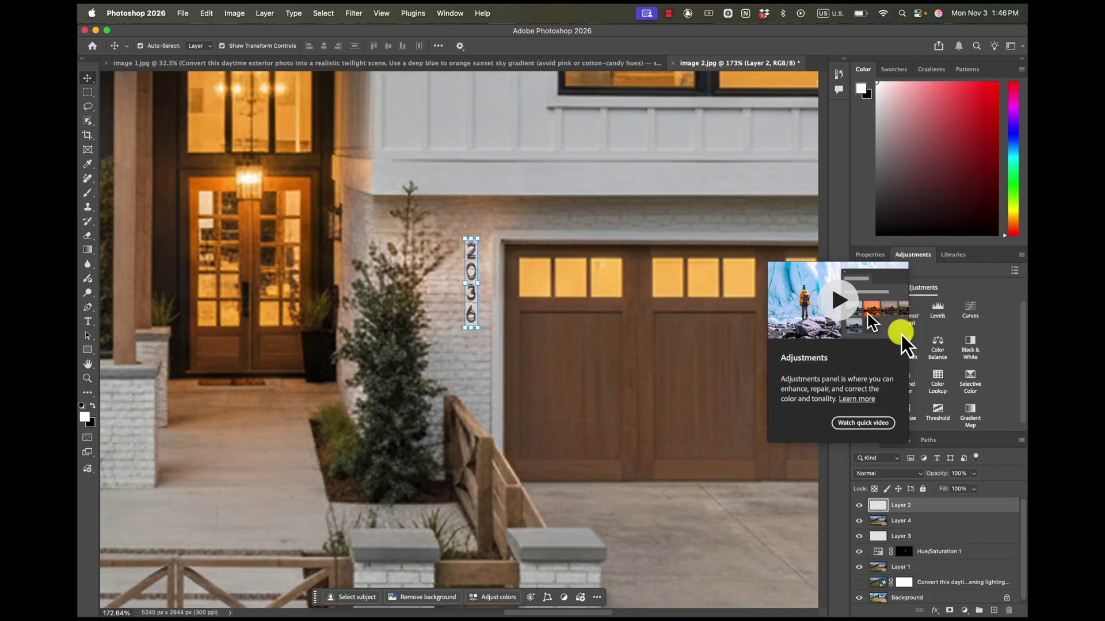
Add a Brightness/Contrast layer clipped to Layer 2 at -41, then stamp a merged Layer 5.
left_click(913, 319)
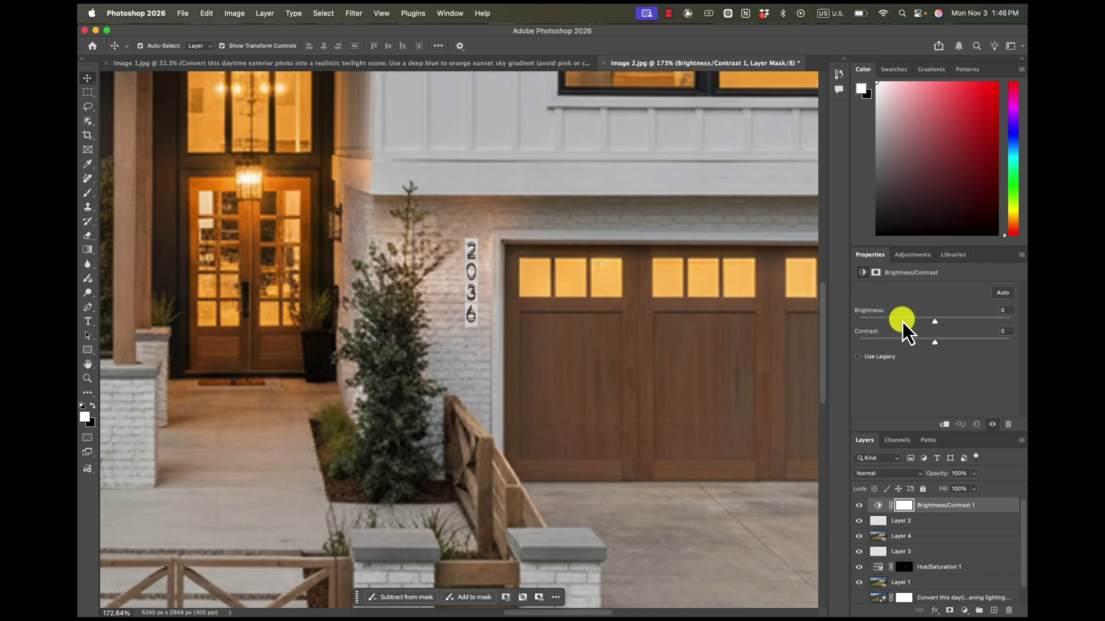
left_click(473, 301)
left_click(945, 425)
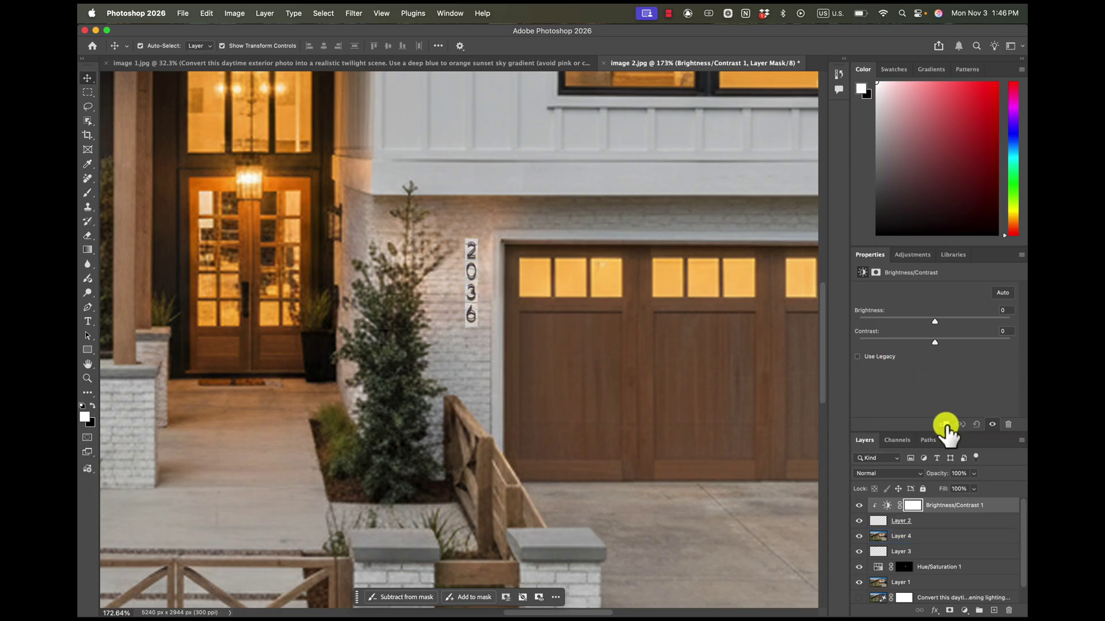
left_click(894, 521)
left_click_drag(934, 322, 931, 324)
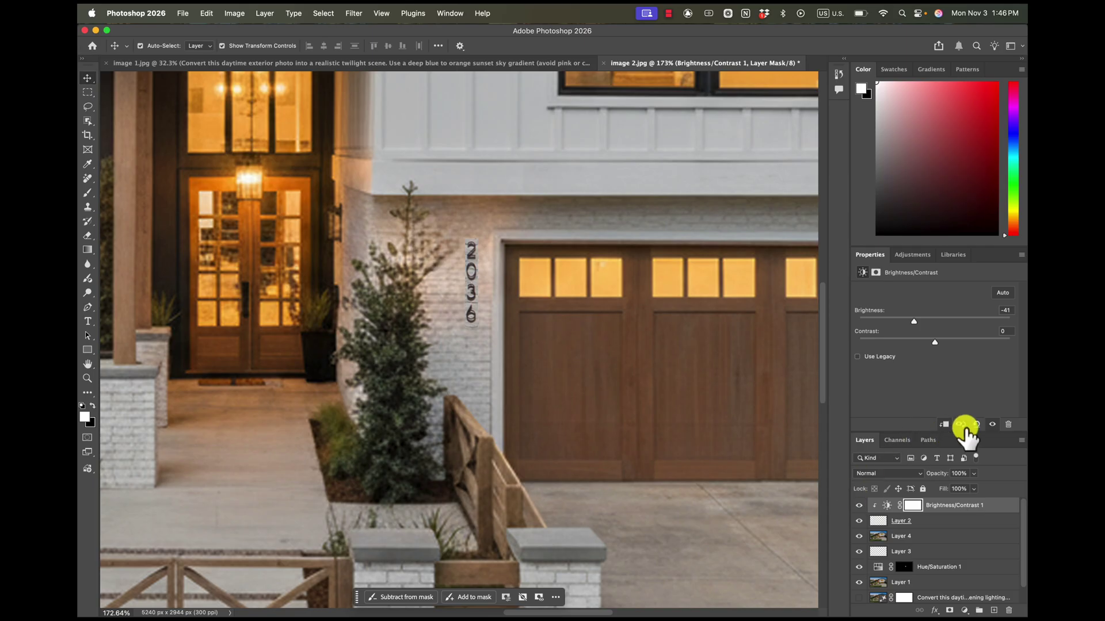
key("super+alt+shift+e")
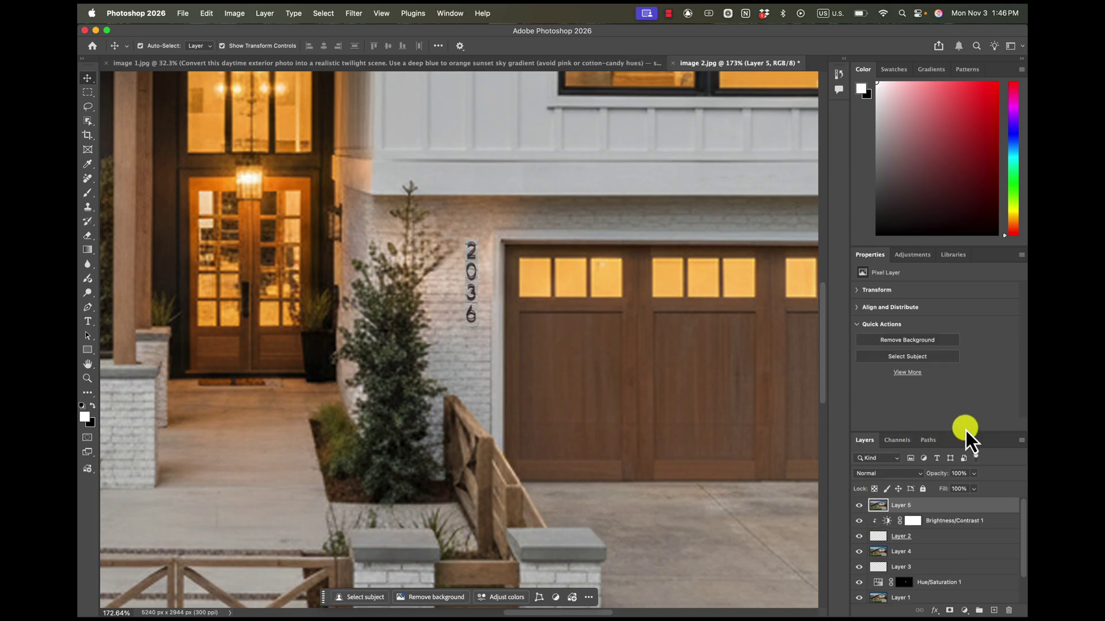
Blend away the patches left of and above the '2' with a size-15 Remove brush, then fit the image.
scroll(467, 295, "up", 5)
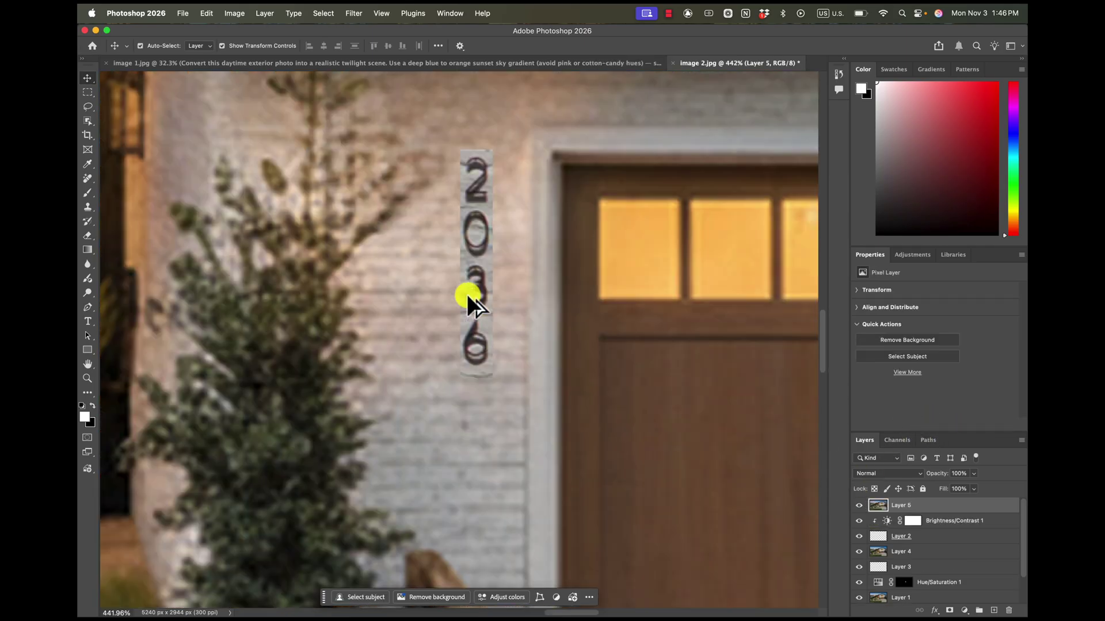
left_click(85, 181)
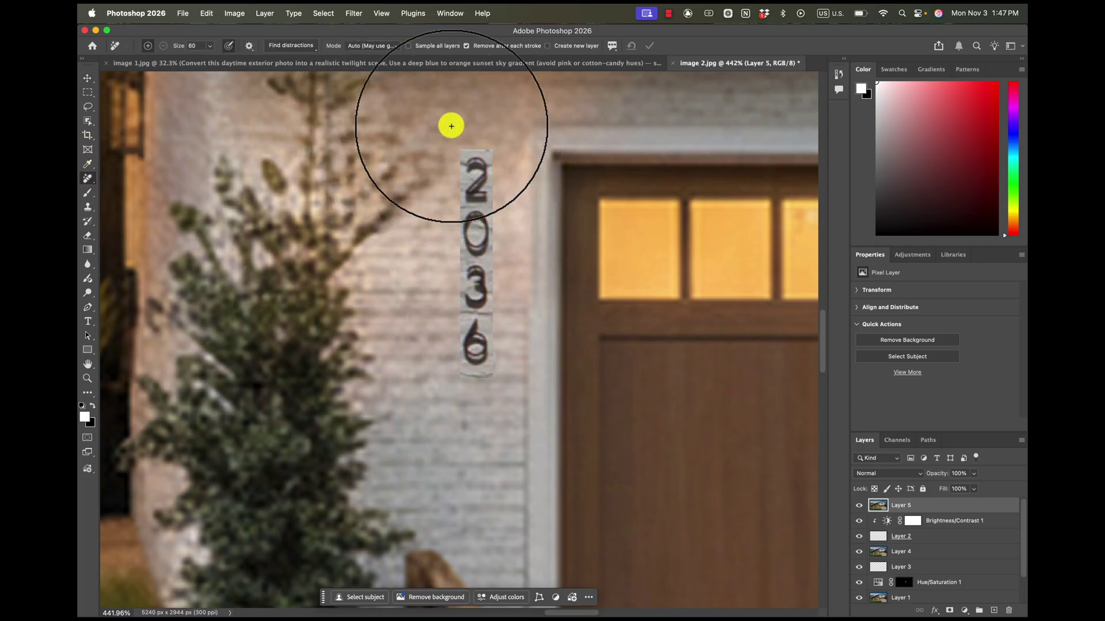
key("bracketleft")
key("bracketleft")
key("bracketleft")
key("bracketleft")
key("bracketleft")
key("bracketleft")
key("bracketleft")
key("bracketleft")
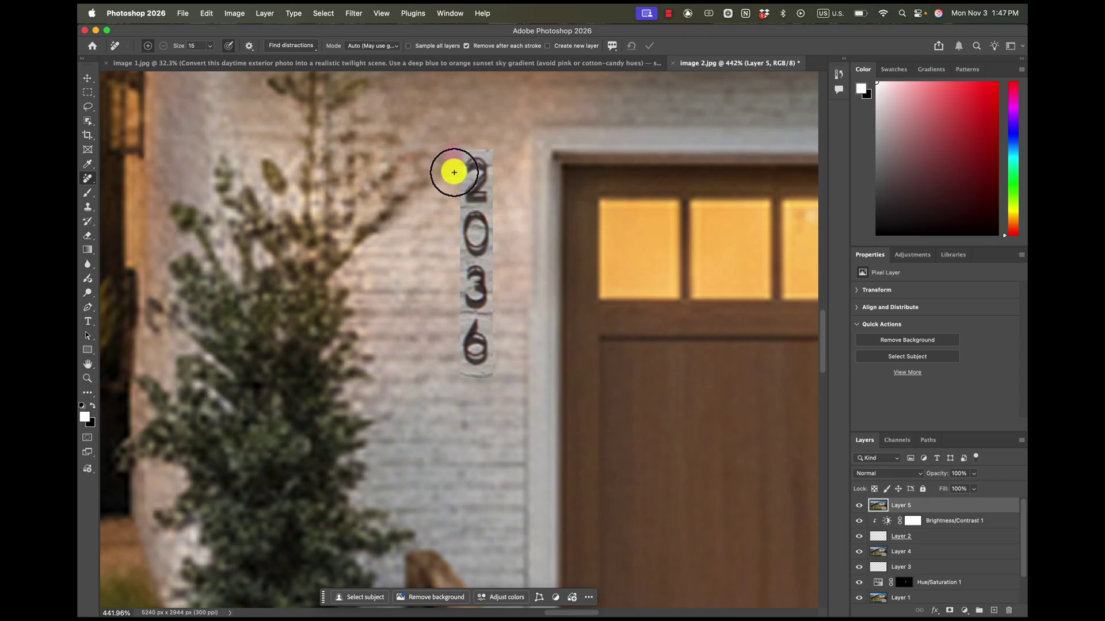
mouse_move(454, 172)
left_mouse_down()
mouse_move(451, 207)
mouse_move(432, 234)
mouse_move(450, 237)
mouse_move(453, 260)
mouse_move(441, 387)
left_mouse_up()
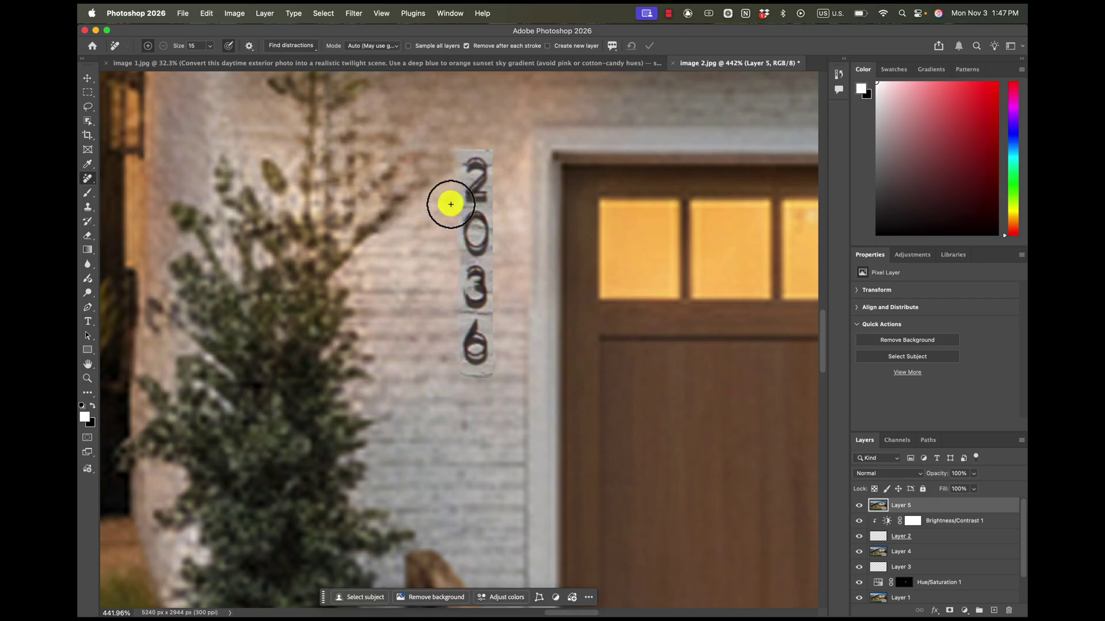
mouse_move(454, 152)
left_mouse_down()
mouse_move(489, 148)
mouse_move(508, 170)
mouse_move(500, 373)
left_mouse_up()
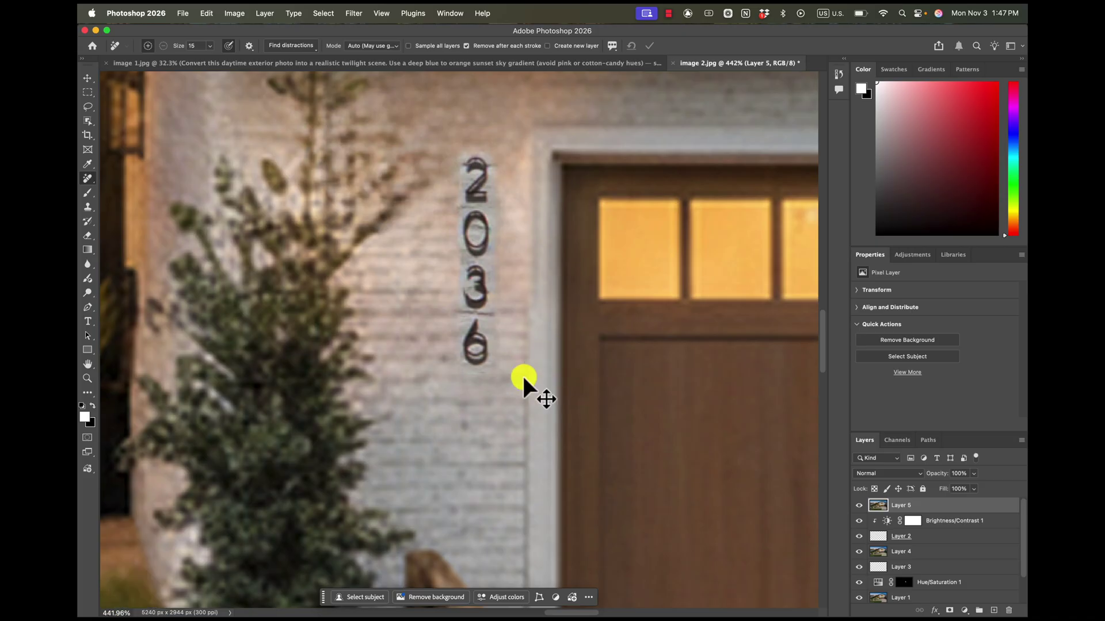
key("super+0")
scroll(532, 345, "up", 5)
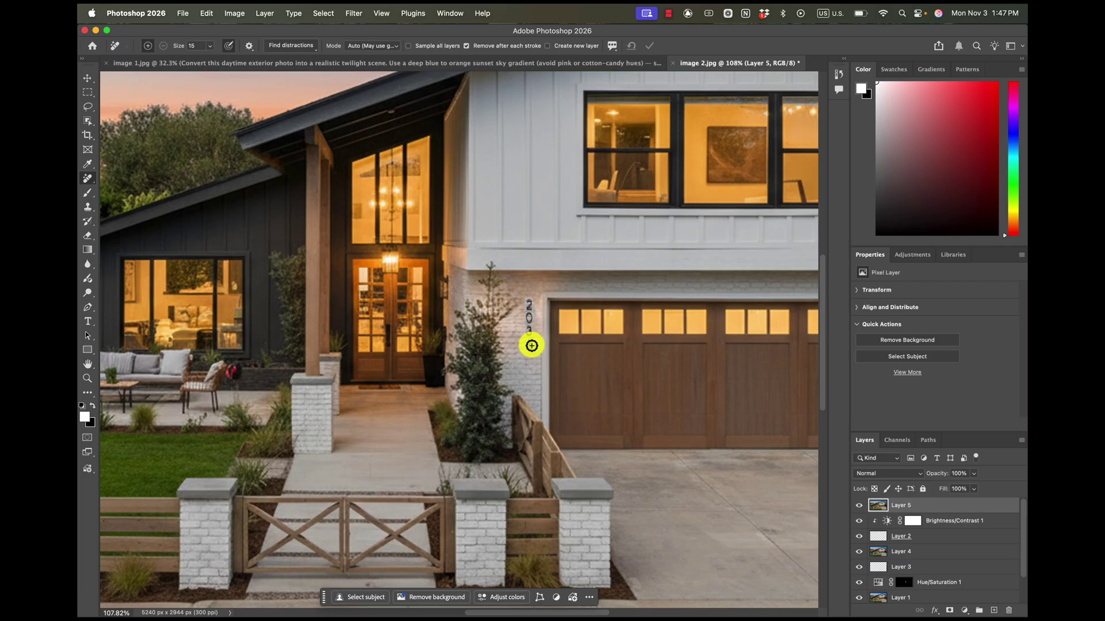
scroll(530, 345, "down", 3)
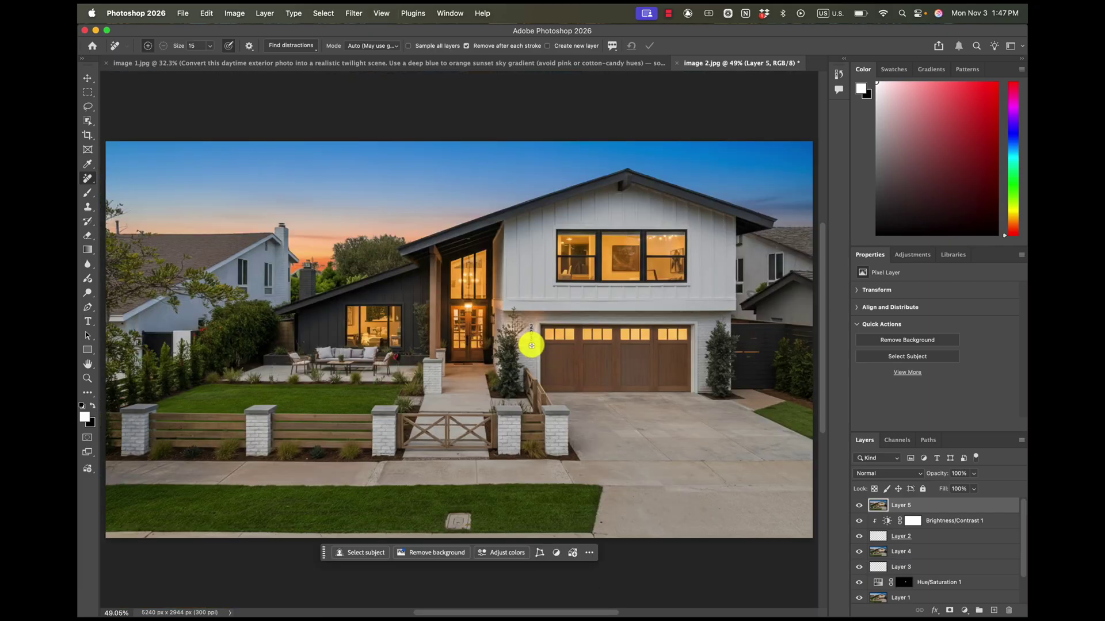
Add a Soft Light Layer 6 with a smaller brush and black/white colours reset.
key("b")
key("x")
key("super+alt+shift+n")
key("alt+shift+f")
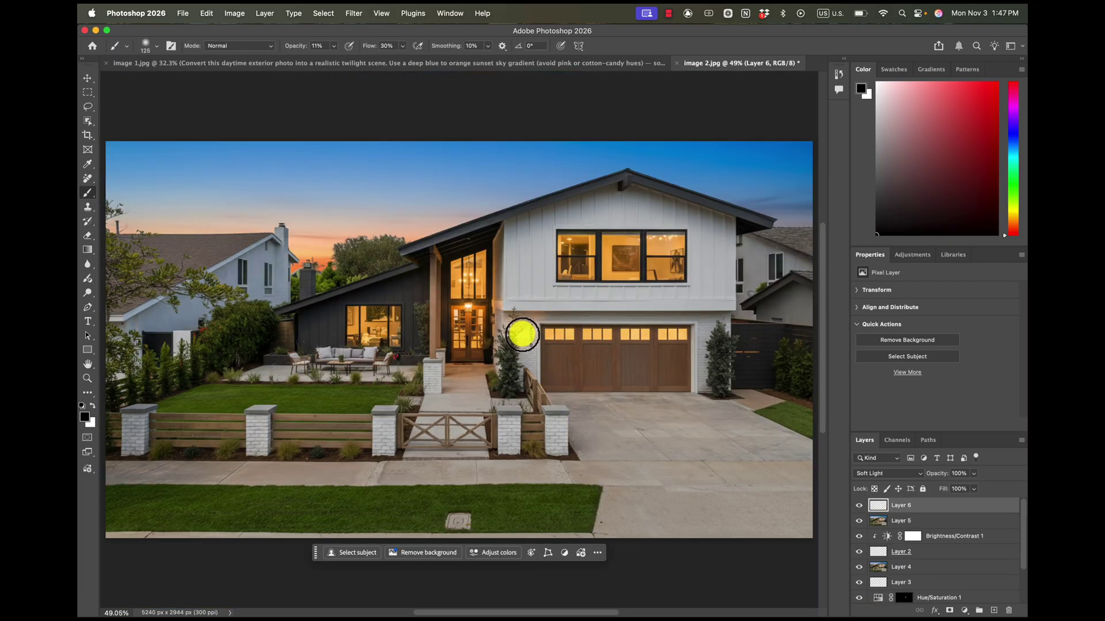
key("bracketleft")
key("bracketleft")
key("bracketleft")
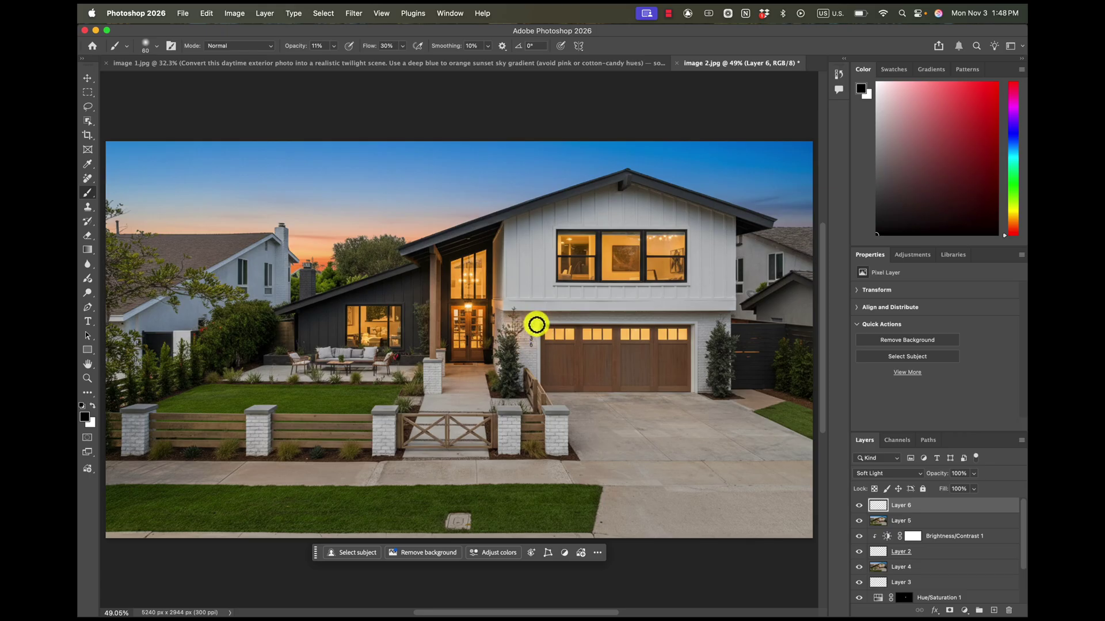
key("x")
scroll(535, 341, "up", 7)
key("bracketleft")
key("bracketleft")
key("bracketleft")
key("bracketleft")
key("bracketleft")
key("bracketleft")
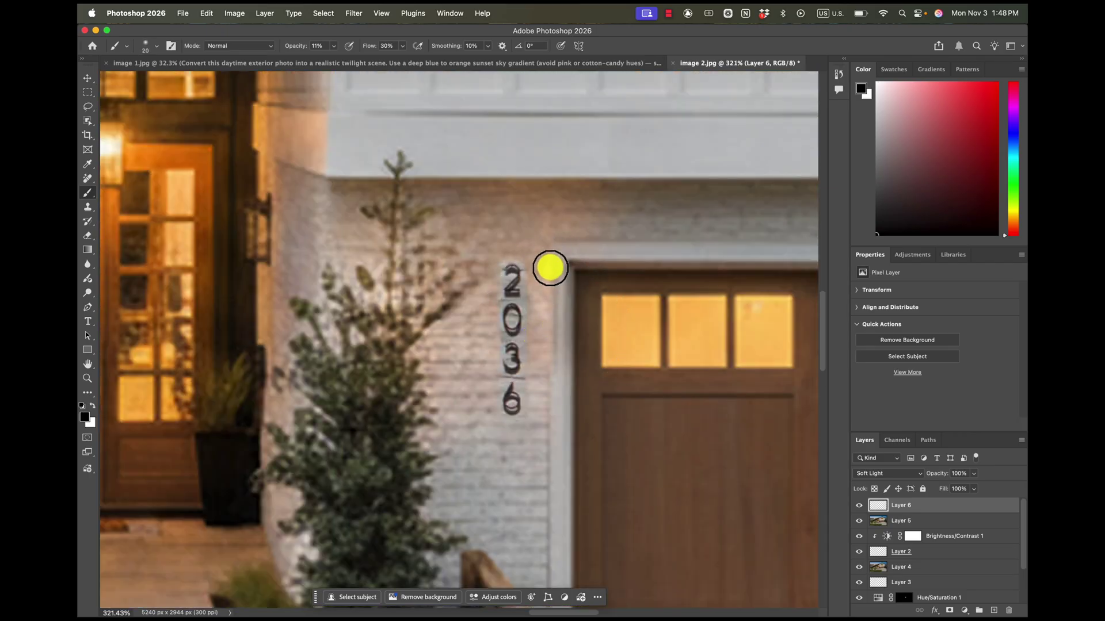
key("x")
Stamp Layer 7, remove stray marks by the house number and tree top, and duplicate it as Layer 8.
key("super+alt+shift+e")
left_click(87, 178)
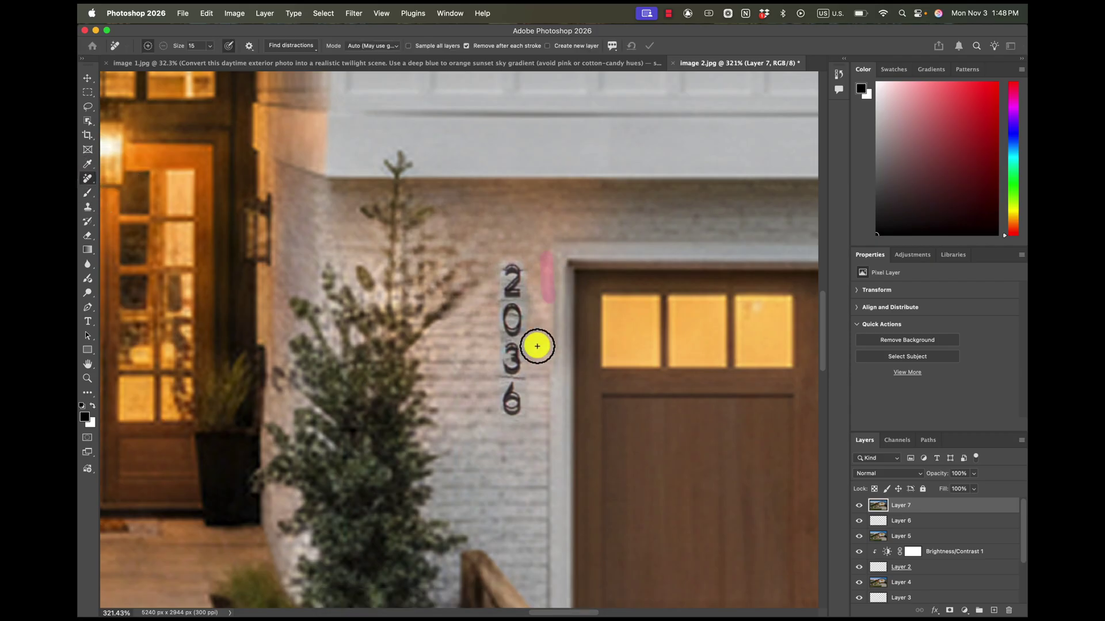
left_click_drag(483, 360, 487, 345)
key("bracketright")
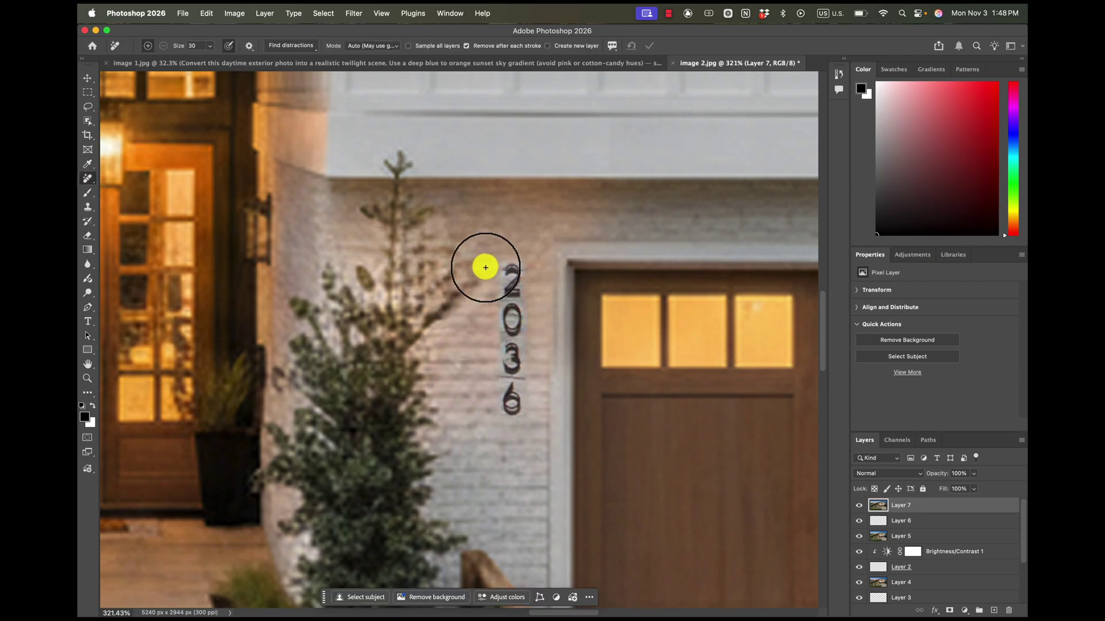
left_click_drag(378, 283, 397, 251)
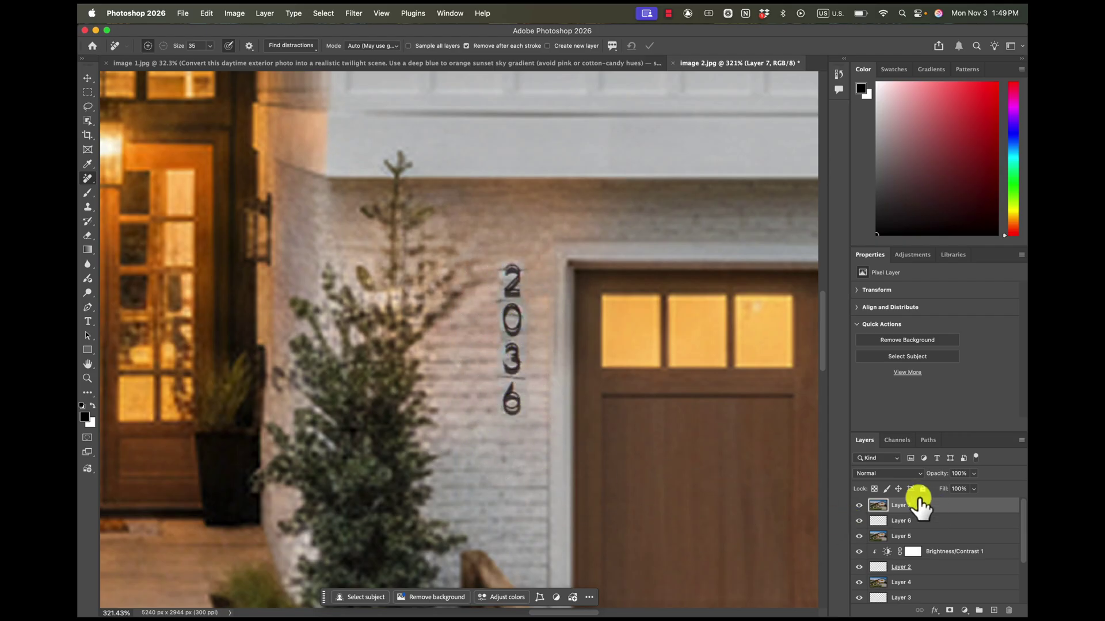
left_click_drag(919, 494, 920, 498)
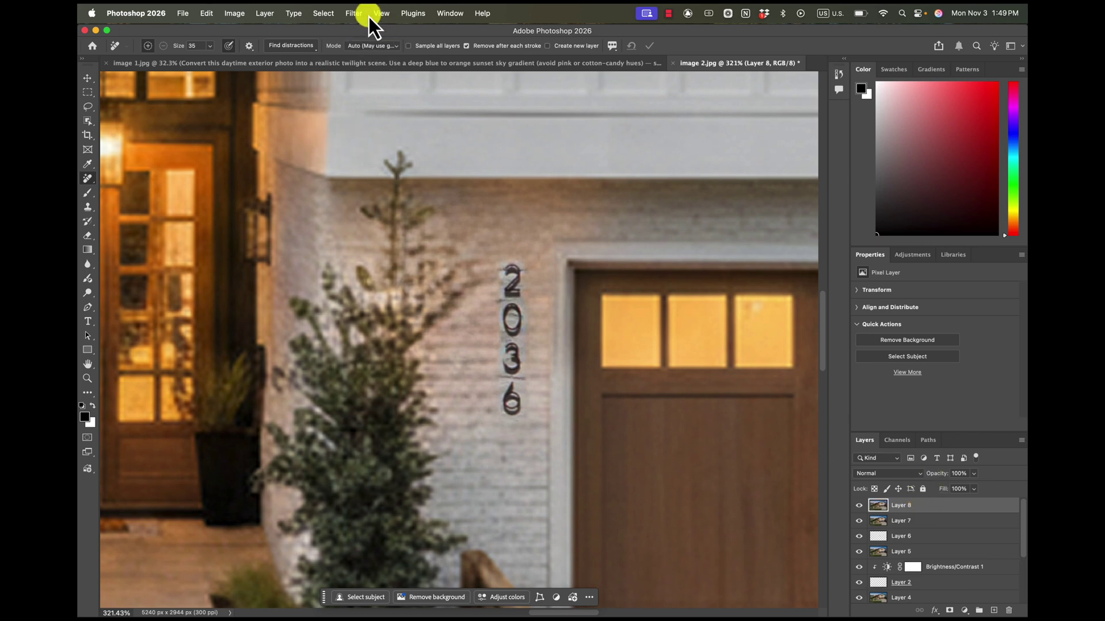
left_click(352, 13)
Apply a slight Gaussian Blur of about 1.3 px to Layer 8.
mouse_move(377, 176)
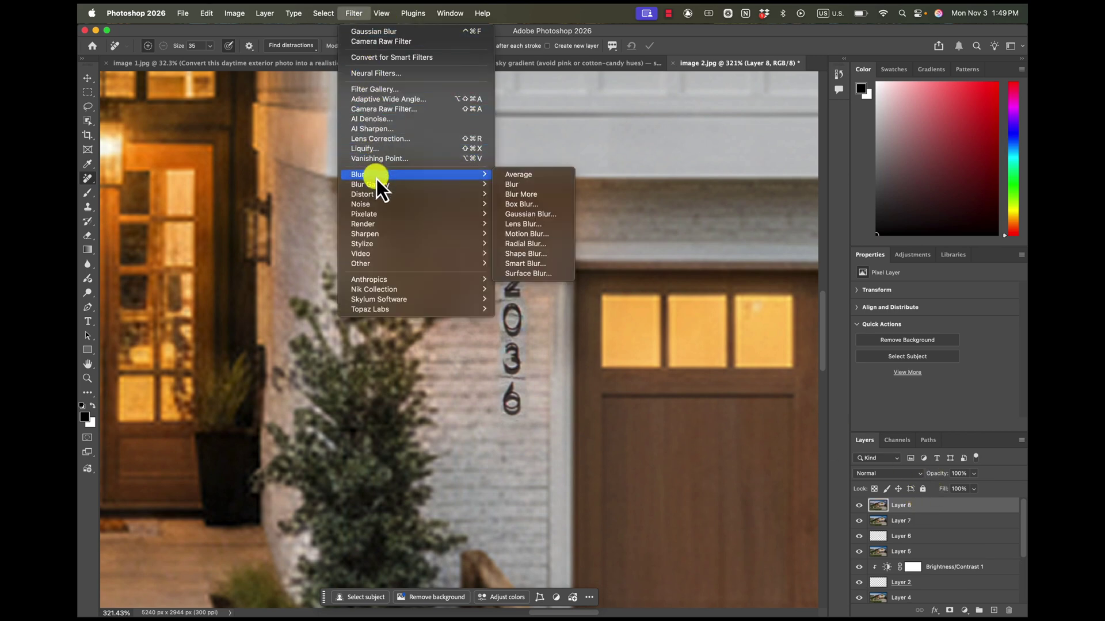
left_click(512, 212)
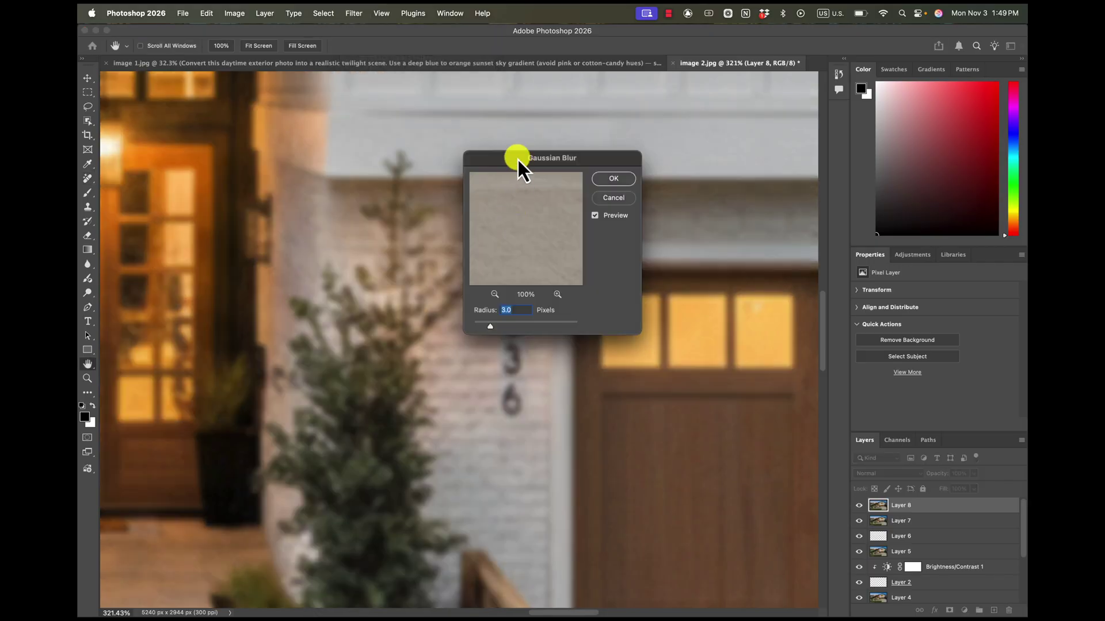
left_click_drag(518, 160, 701, 130)
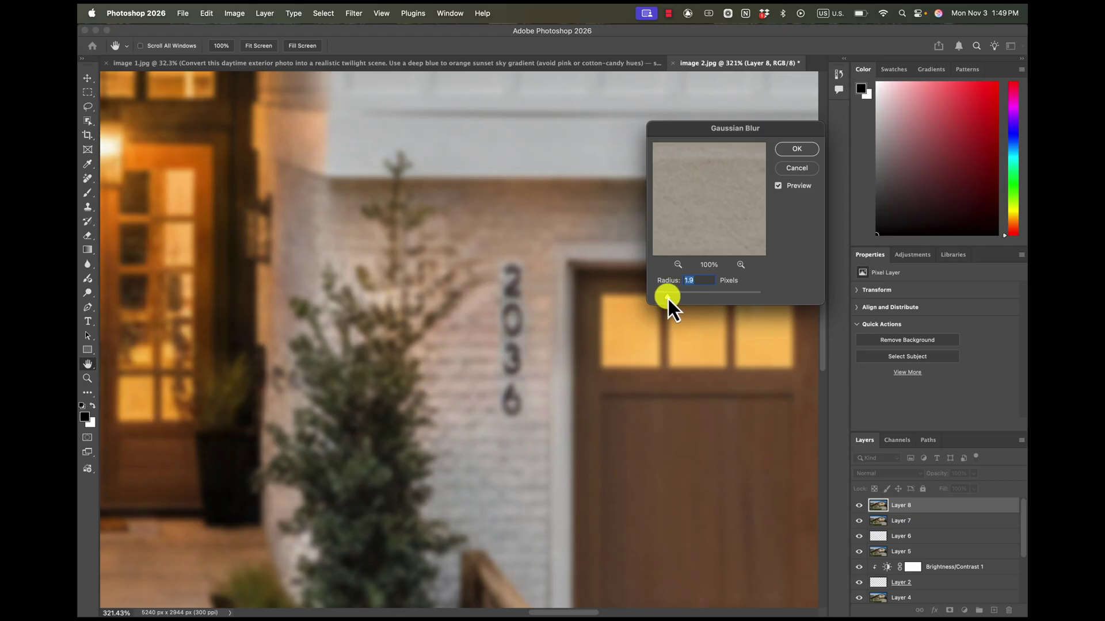
left_click_drag(668, 299, 667, 299)
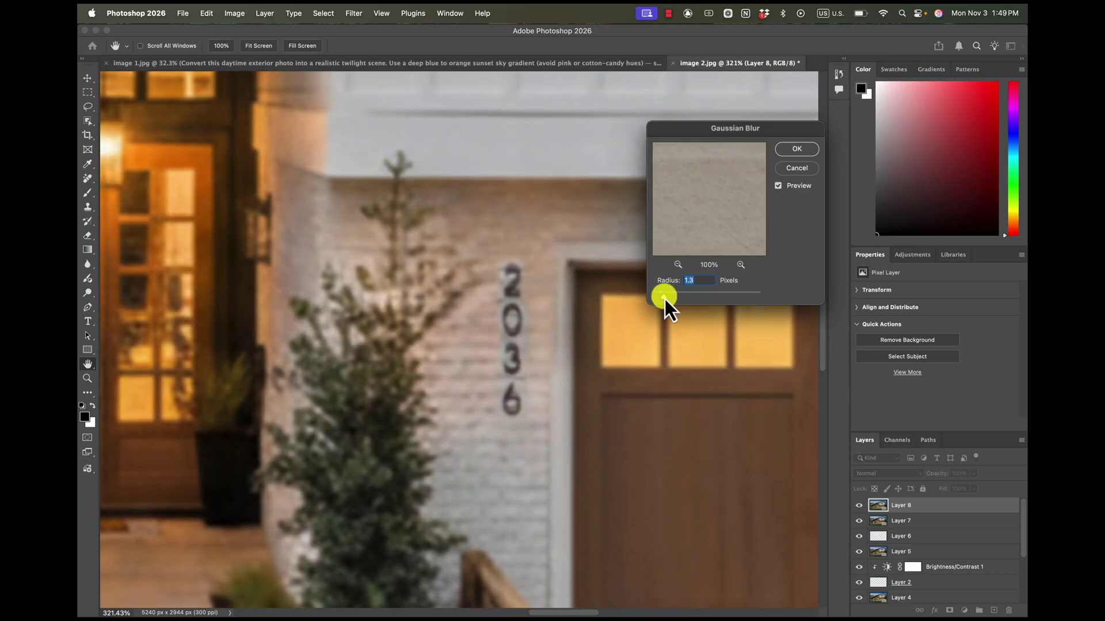
left_click(793, 164)
Add a black mask to Layer 8 and paint the blur back over the house numbers at 40% flow, size 50.
key("j")
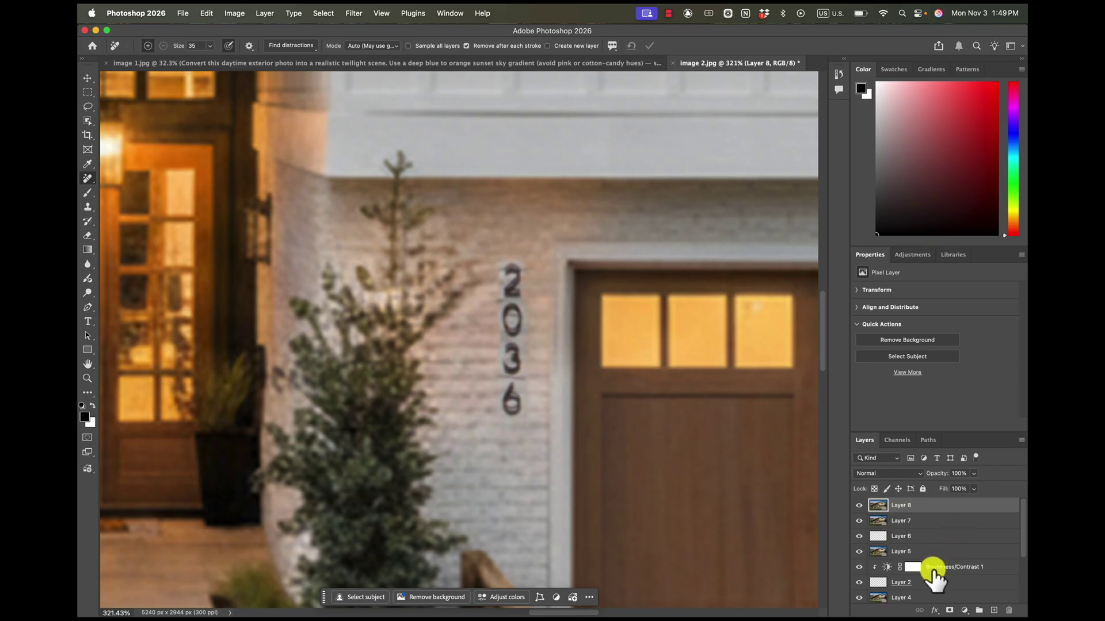
left_click(950, 610, "alt")
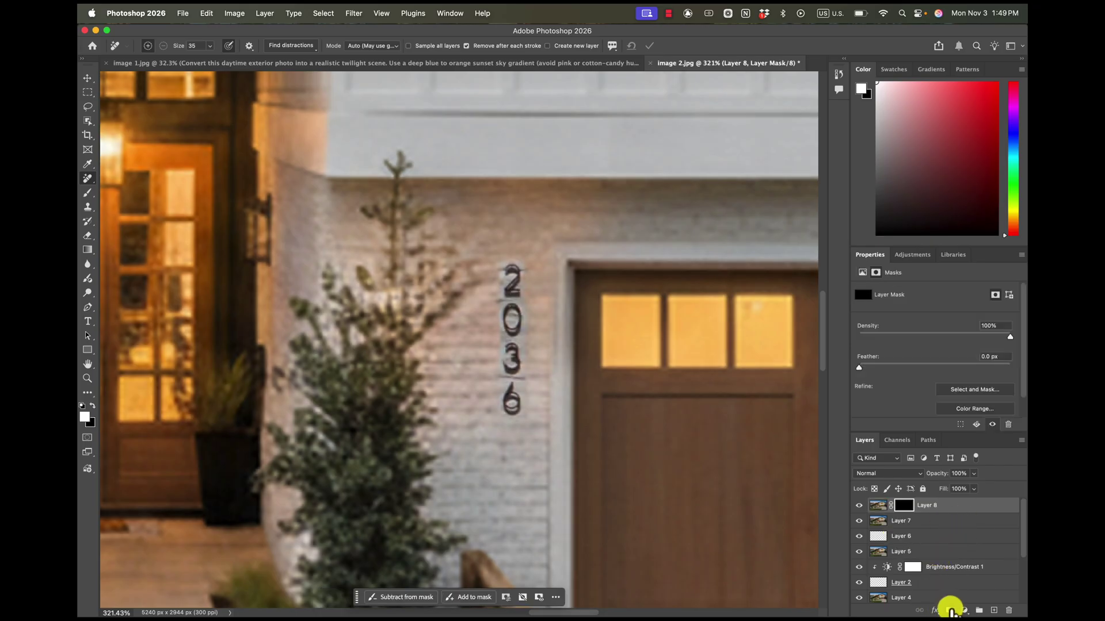
left_click(901, 509)
key("b")
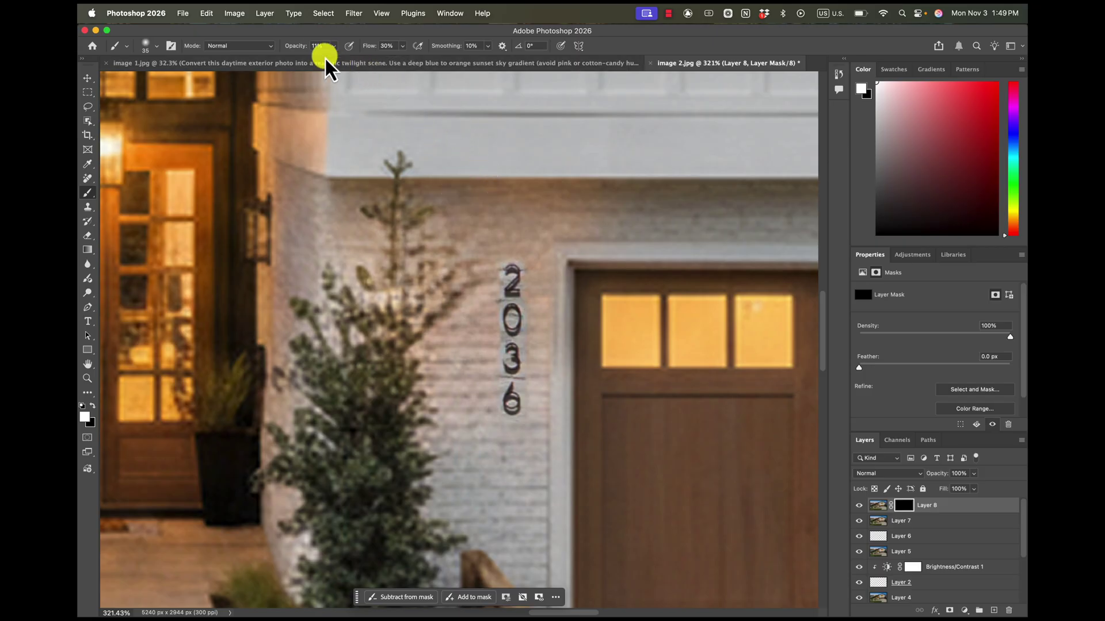
left_click(316, 45)
key("Return")
key("bracketright")
key("bracketright")
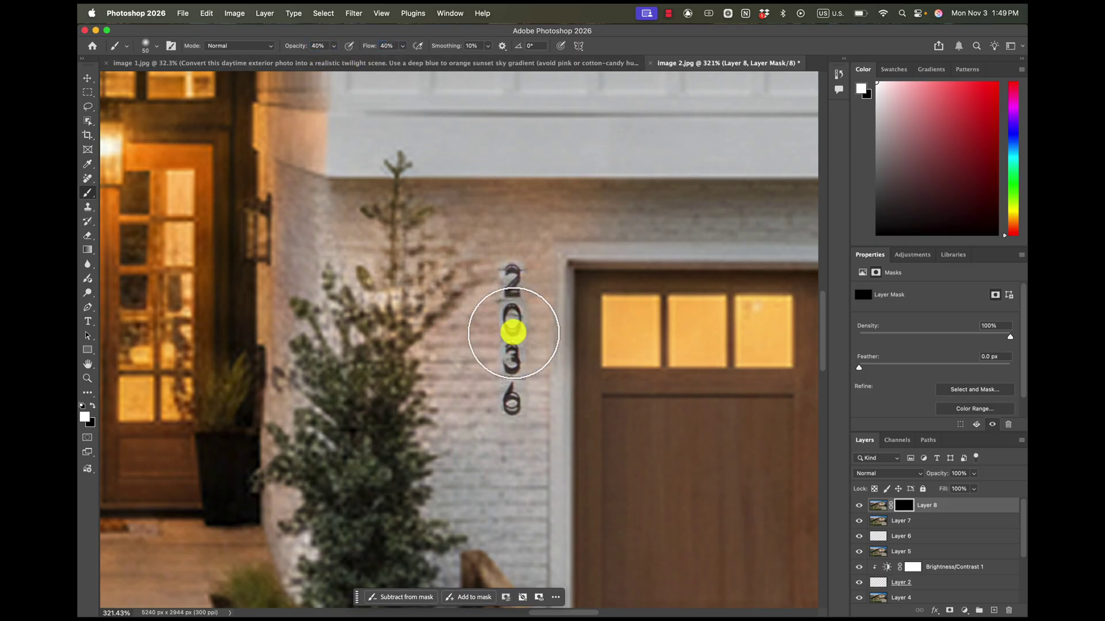
left_click_drag(513, 328, 592, 451)
key("super+0")
Add a Hue/Saturation adjustment layer and lower its saturation.
left_click(912, 254)
left_click(905, 346)
left_click_drag(934, 363, 879, 366)
Invert the Hue/Saturation mask and paint white at 100% opacity and flow over the tree top and numbers.
key("super+i")
scroll(530, 333, "up", 10)
key("0")
key("shift+0")
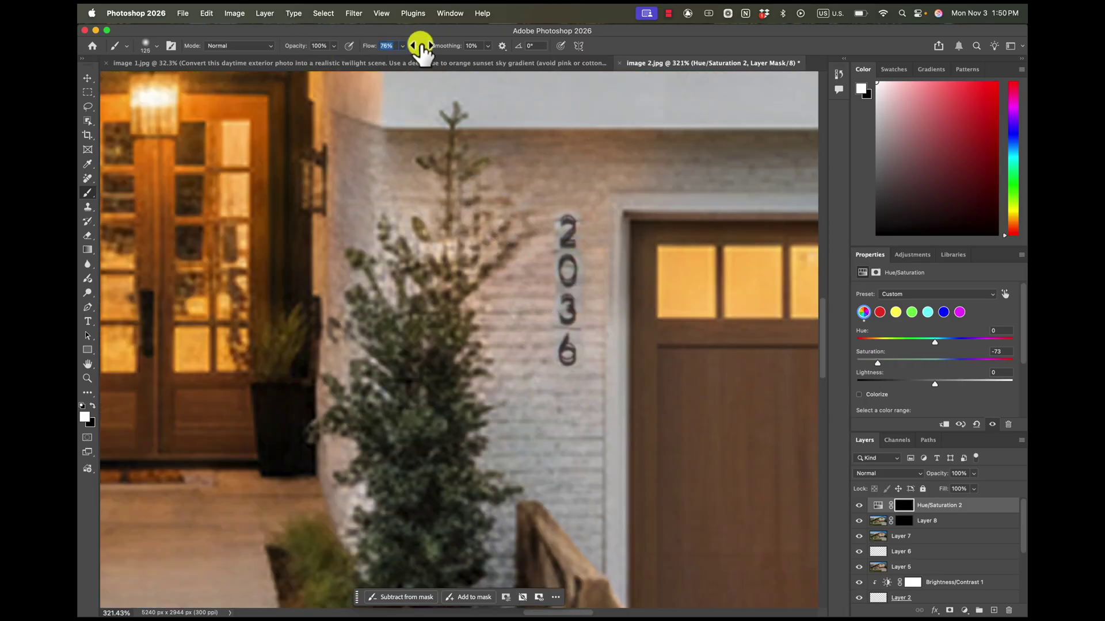
key("bracketright")
key("bracketright")
key("bracketright")
key("bracketright")
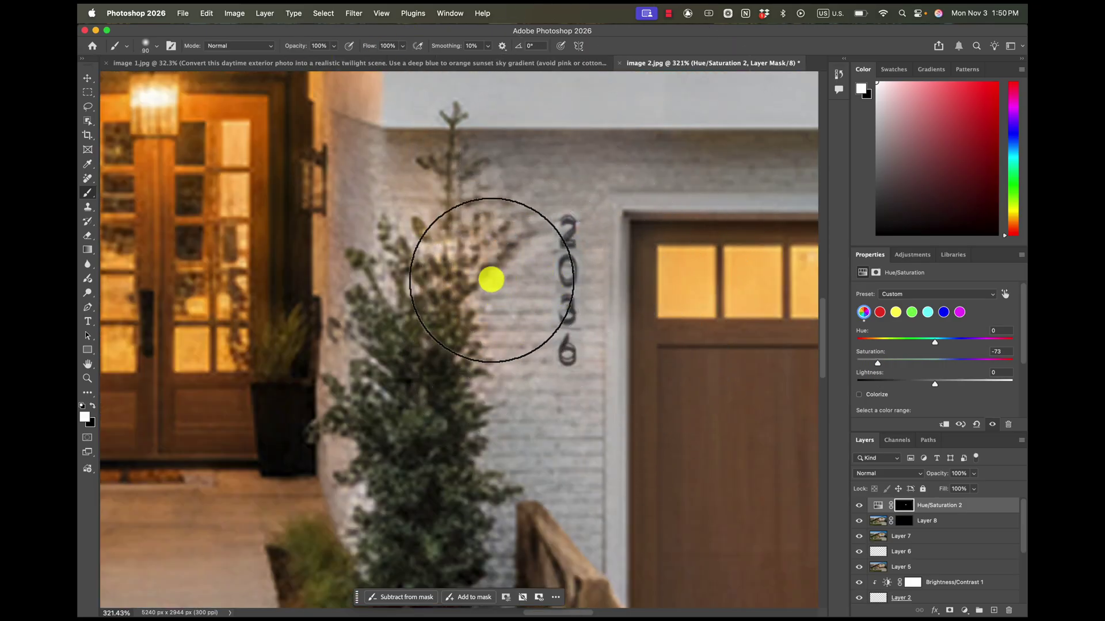
mouse_move(422, 206)
left_mouse_down()
mouse_move(425, 248)
mouse_move(416, 155)
mouse_move(403, 157)
mouse_move(386, 235)
mouse_move(517, 294)
mouse_move(501, 315)
mouse_move(505, 344)
mouse_move(545, 373)
mouse_move(577, 350)
mouse_move(587, 206)
mouse_move(573, 282)
mouse_move(587, 387)
mouse_move(528, 334)
mouse_move(481, 315)
mouse_move(488, 299)
mouse_move(458, 261)
mouse_move(556, 338)
mouse_move(610, 438)
mouse_move(587, 466)
left_mouse_up()
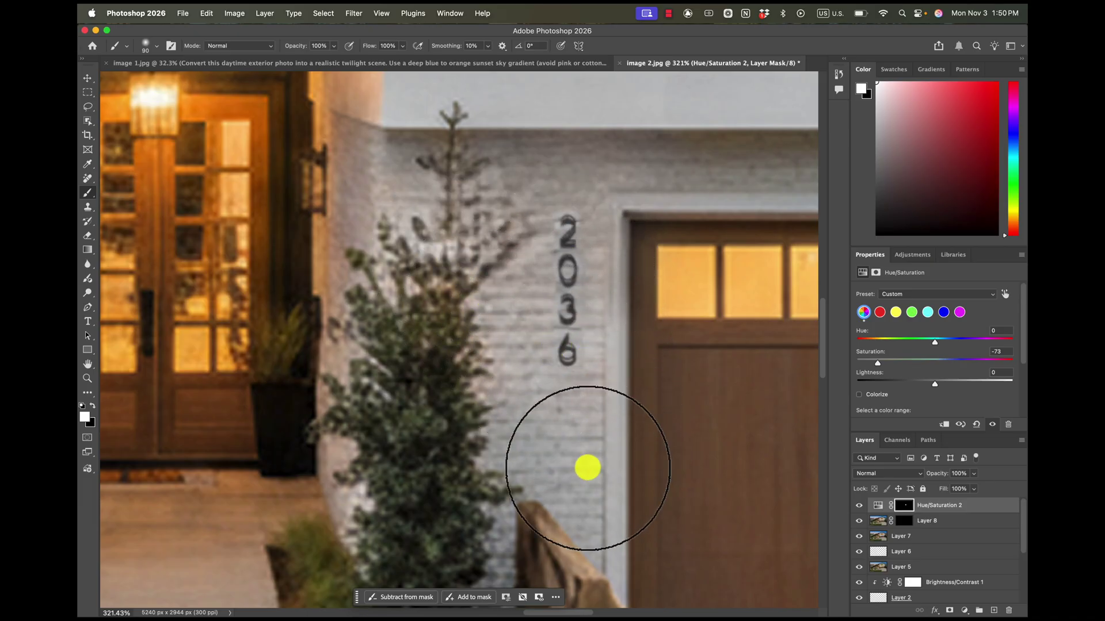
key("super+0")
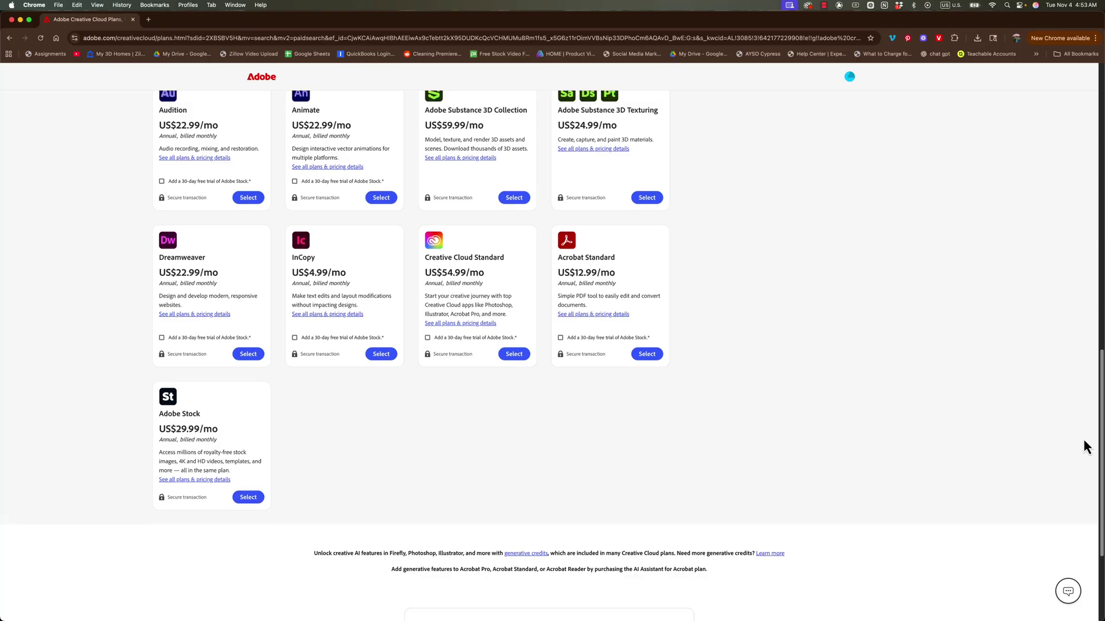
Scroll up through Adobe's Creative Cloud plans page in Chrome.
scroll(1082, 425, "up", 5)
scroll(1073, 353, "up", 10)
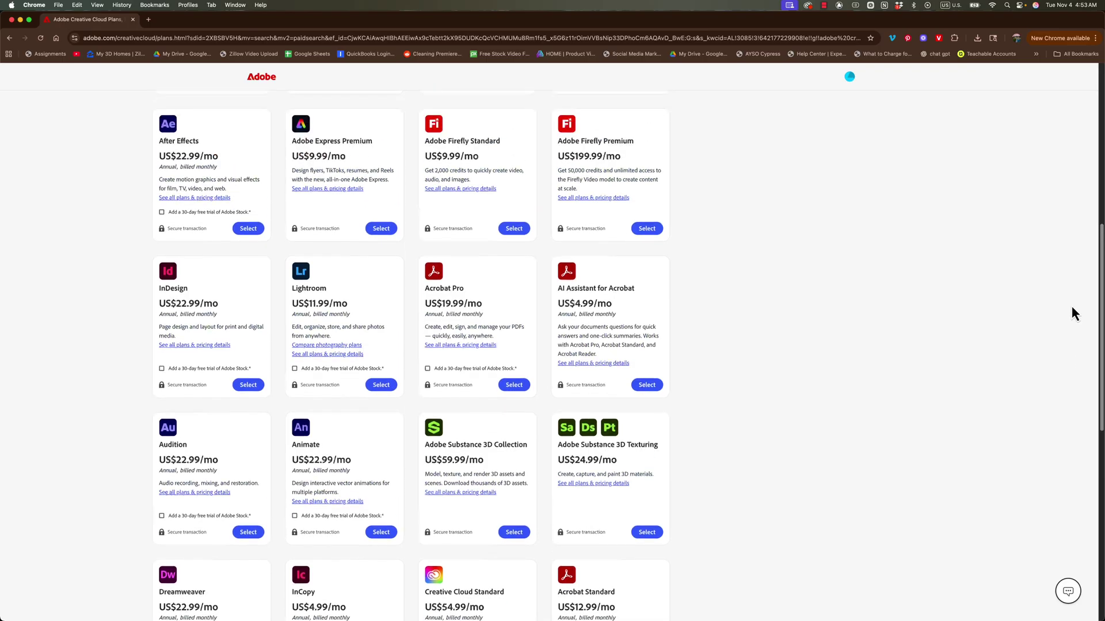
scroll(1075, 149, "up", 2)
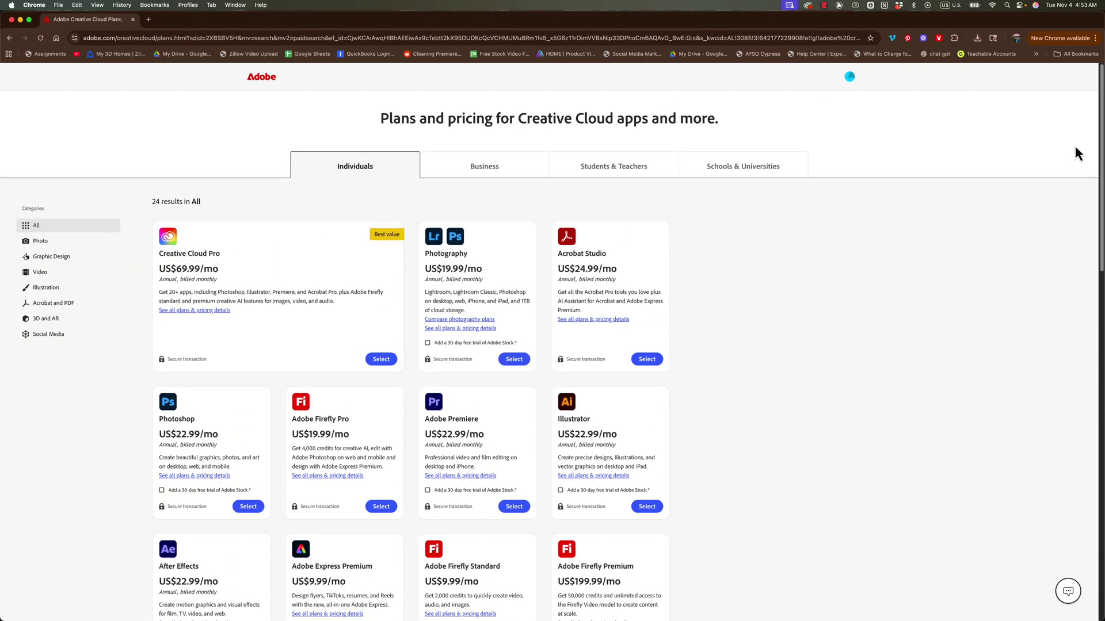